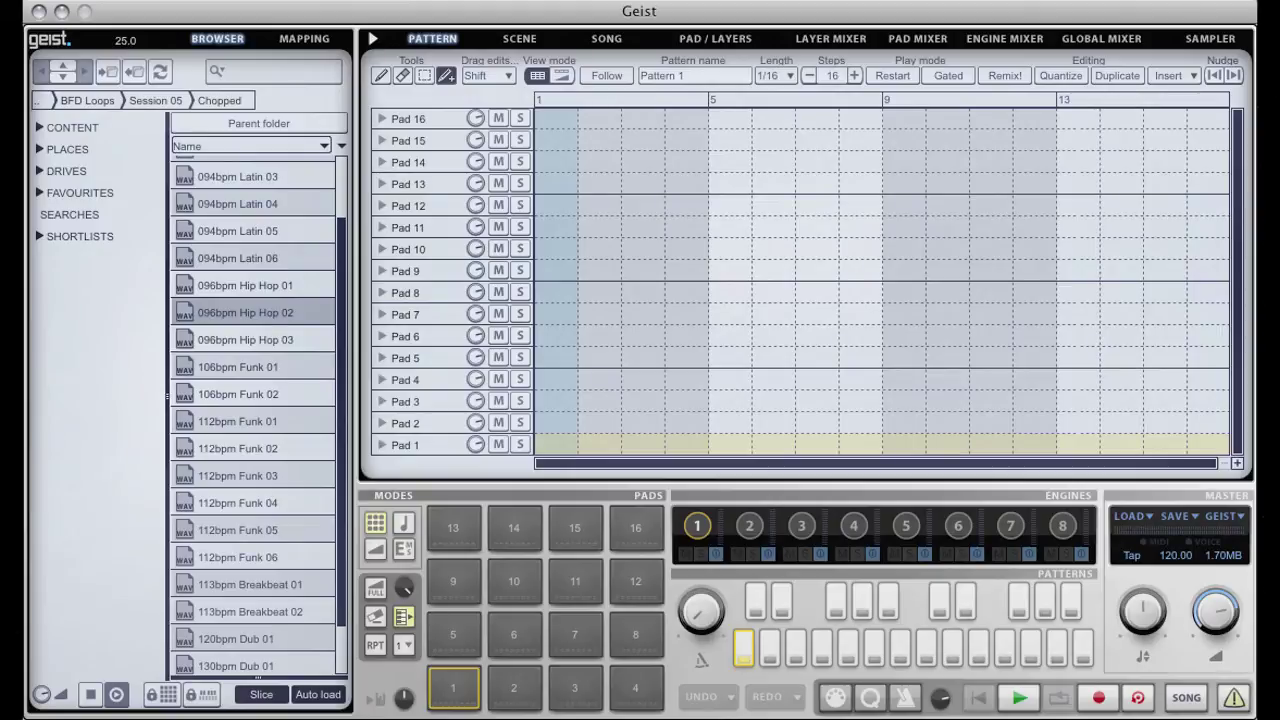
Open the 096bpm Hip Hop 02 loop in the slicer and audition a middle slice and slice 16.
double_click(230, 316)
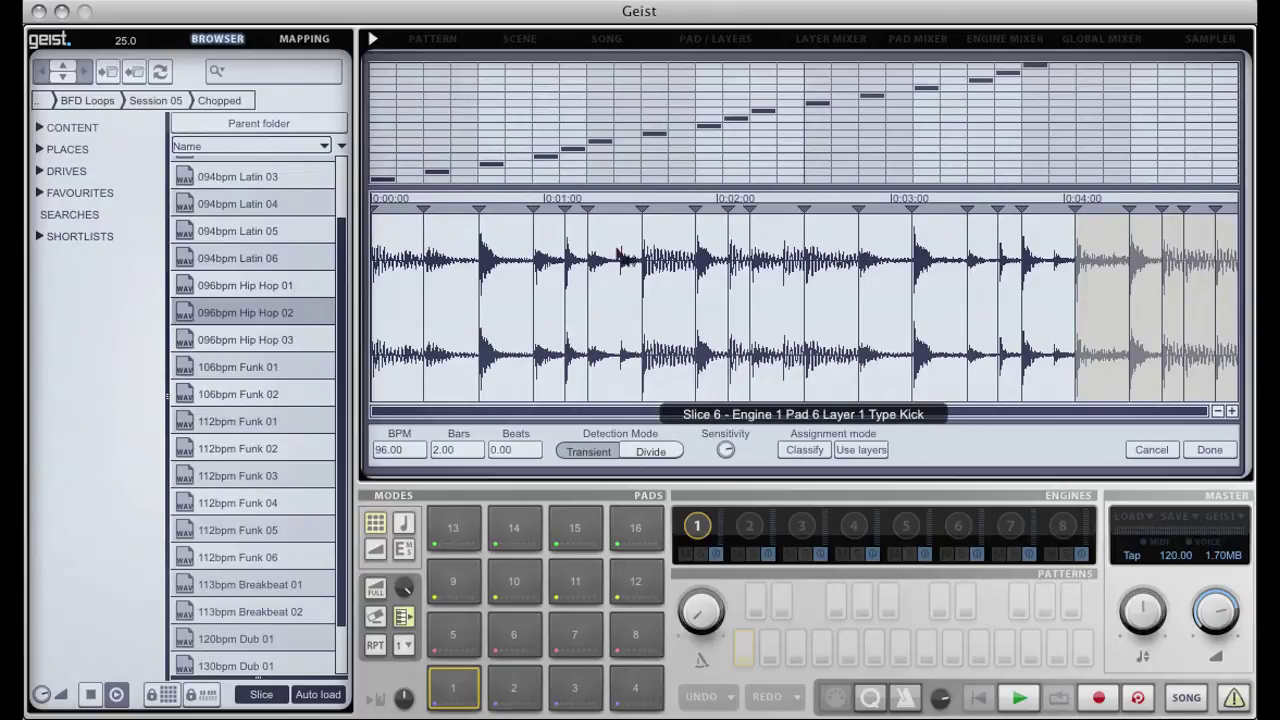
click(625, 258)
click(617, 250)
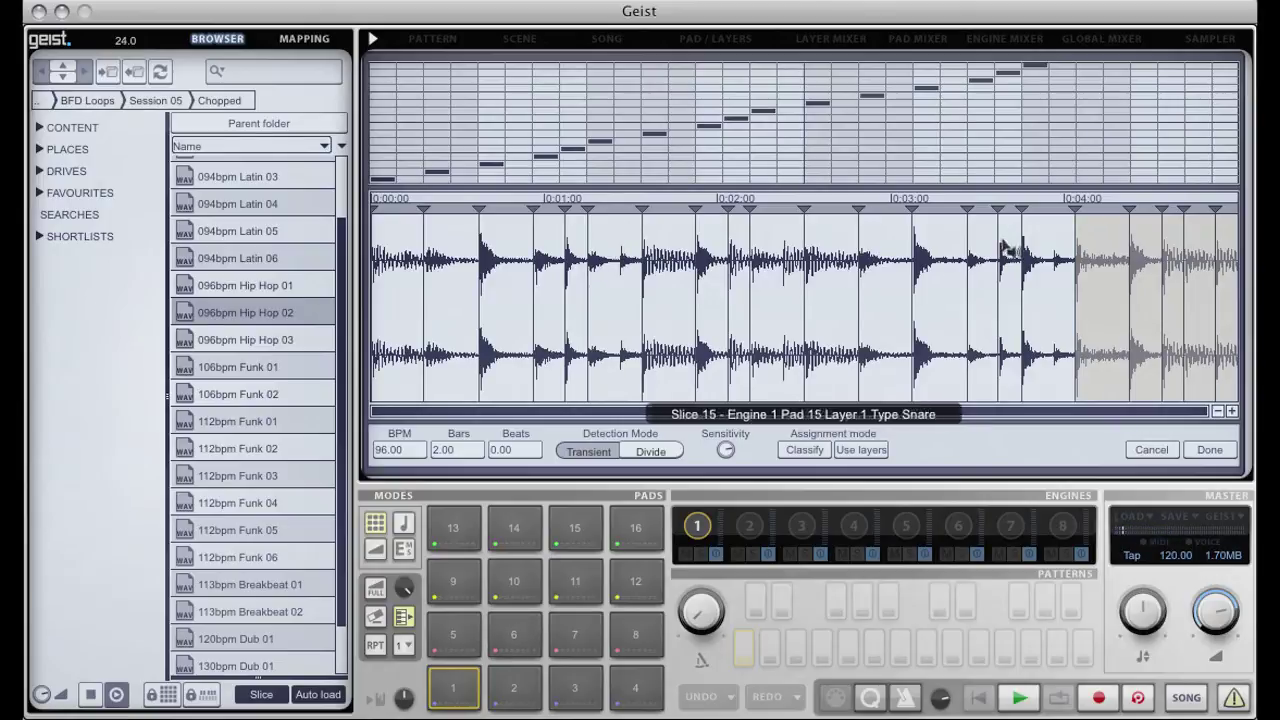
click(1054, 234)
click(1056, 238)
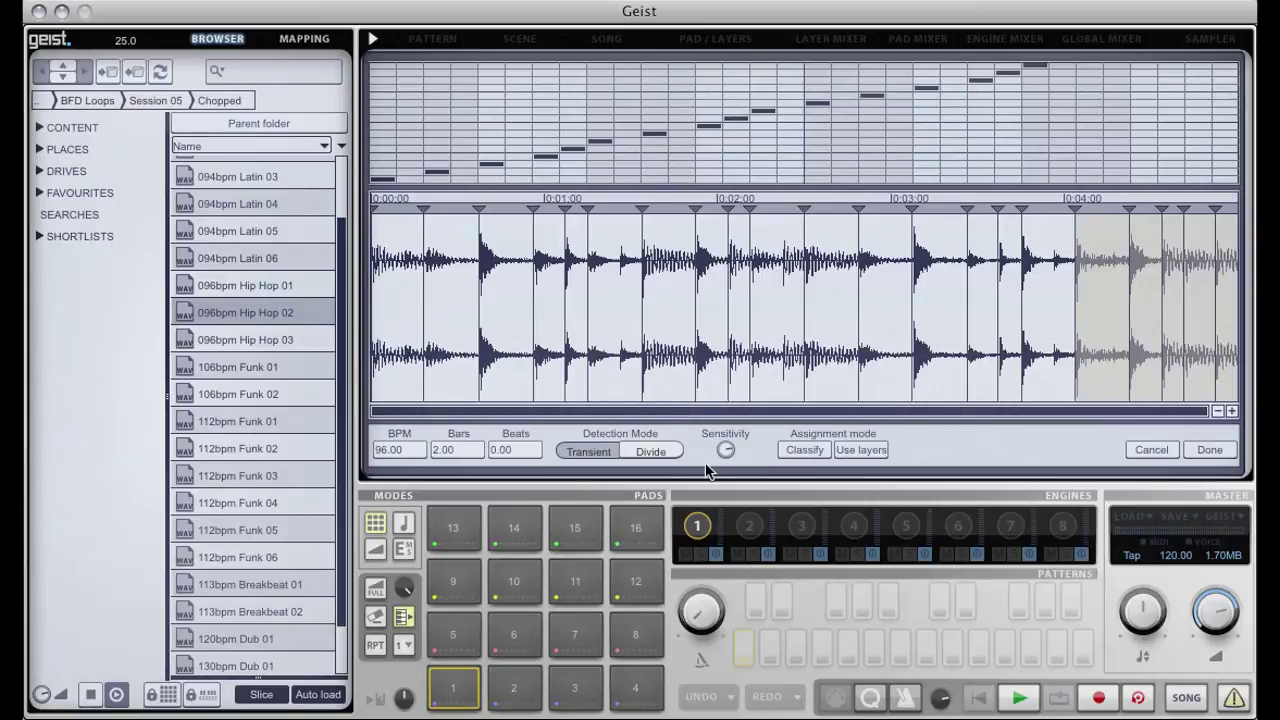
Raise the transient Sensitivity, audition slice 1, and add an extra slice marker near the loop start.
drag(726, 450, 724, 434)
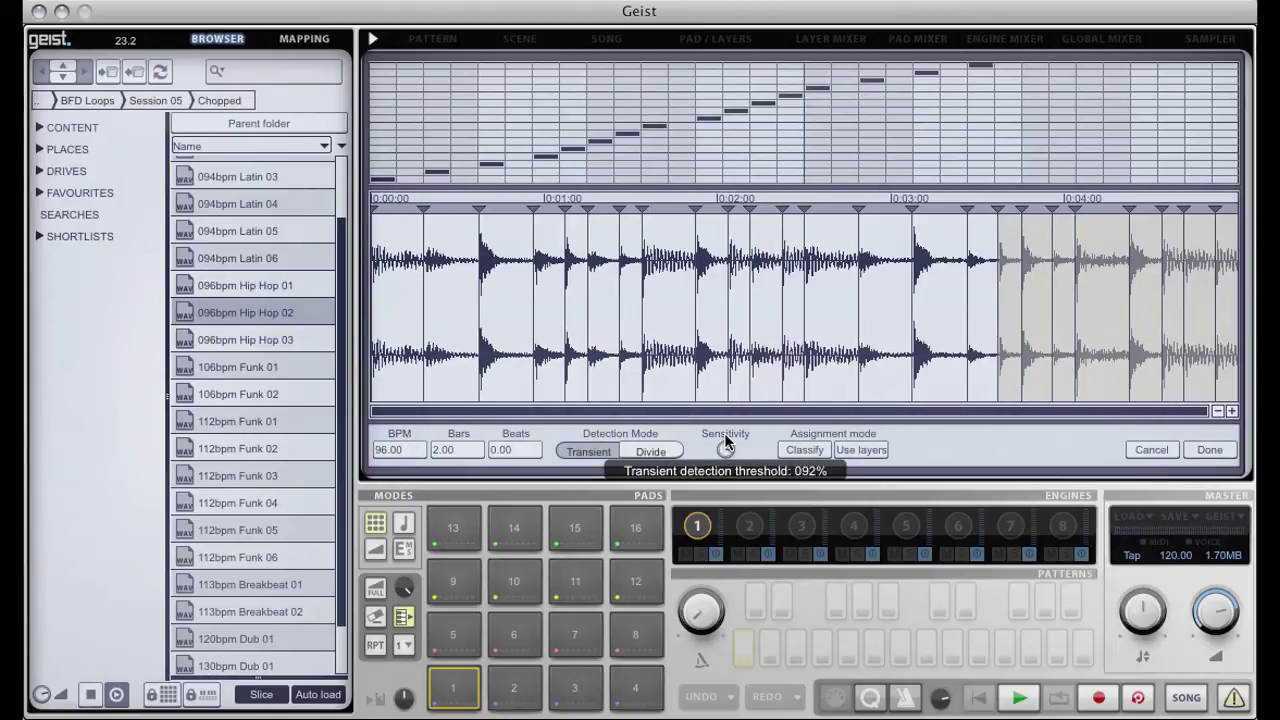
click(393, 236)
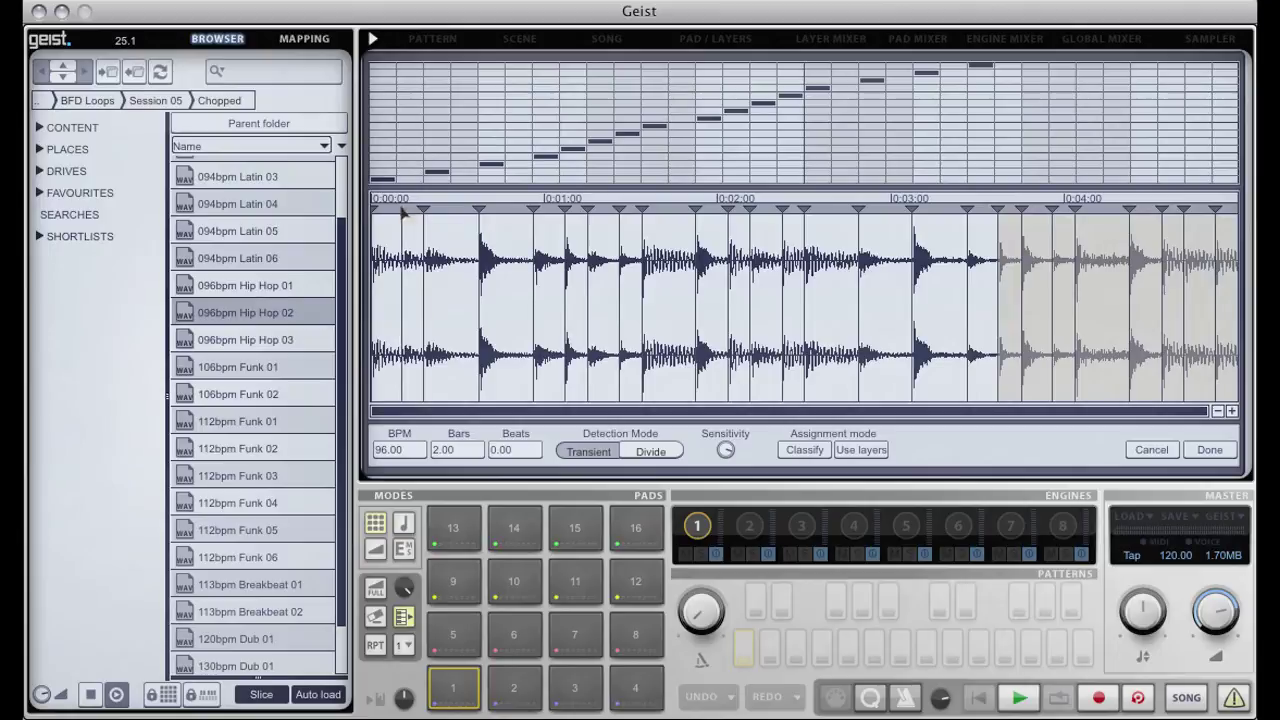
click(403, 214)
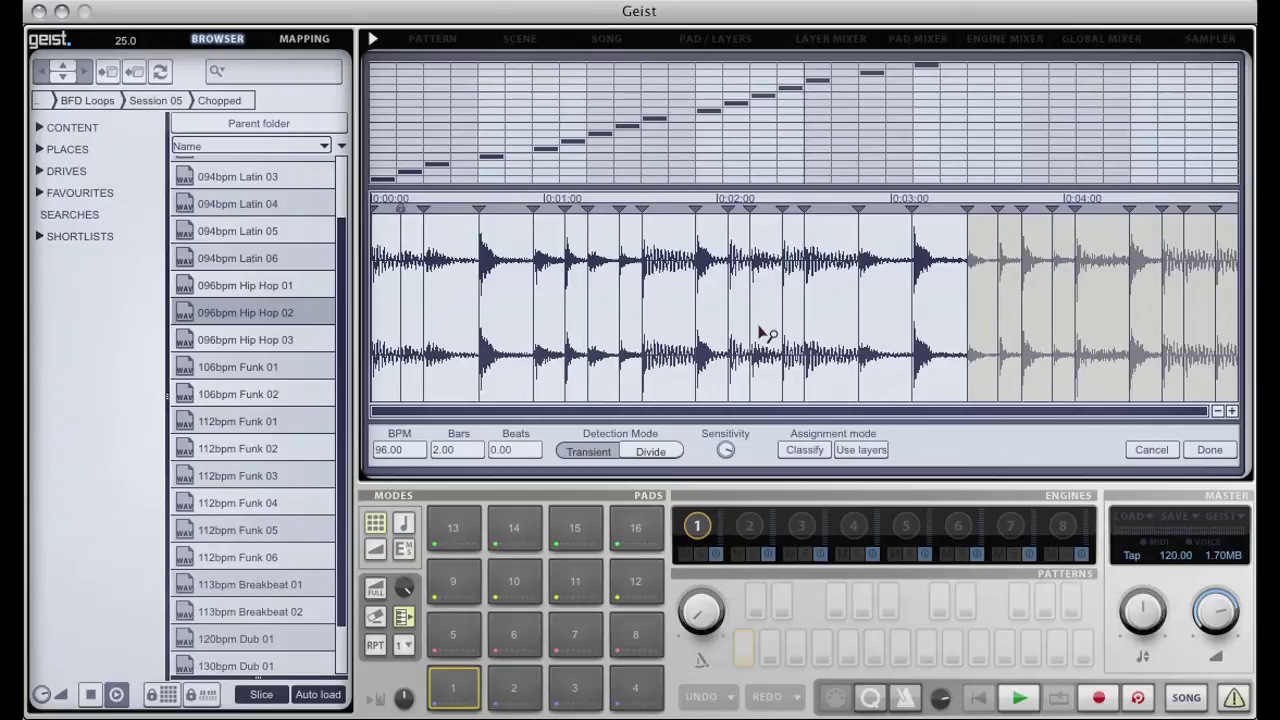
Confirm the slicing, set the pattern length to 16 steps, and play the sliced pattern.
click(1209, 450)
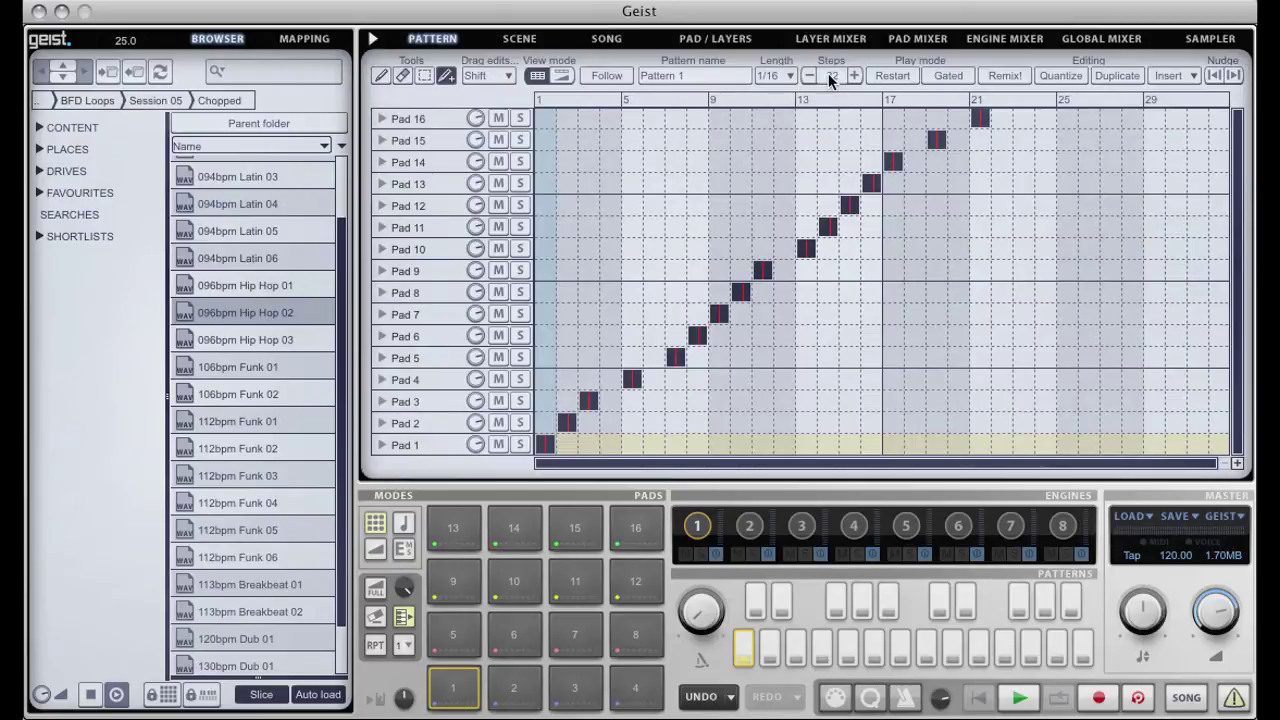
text(16)
key(Return)
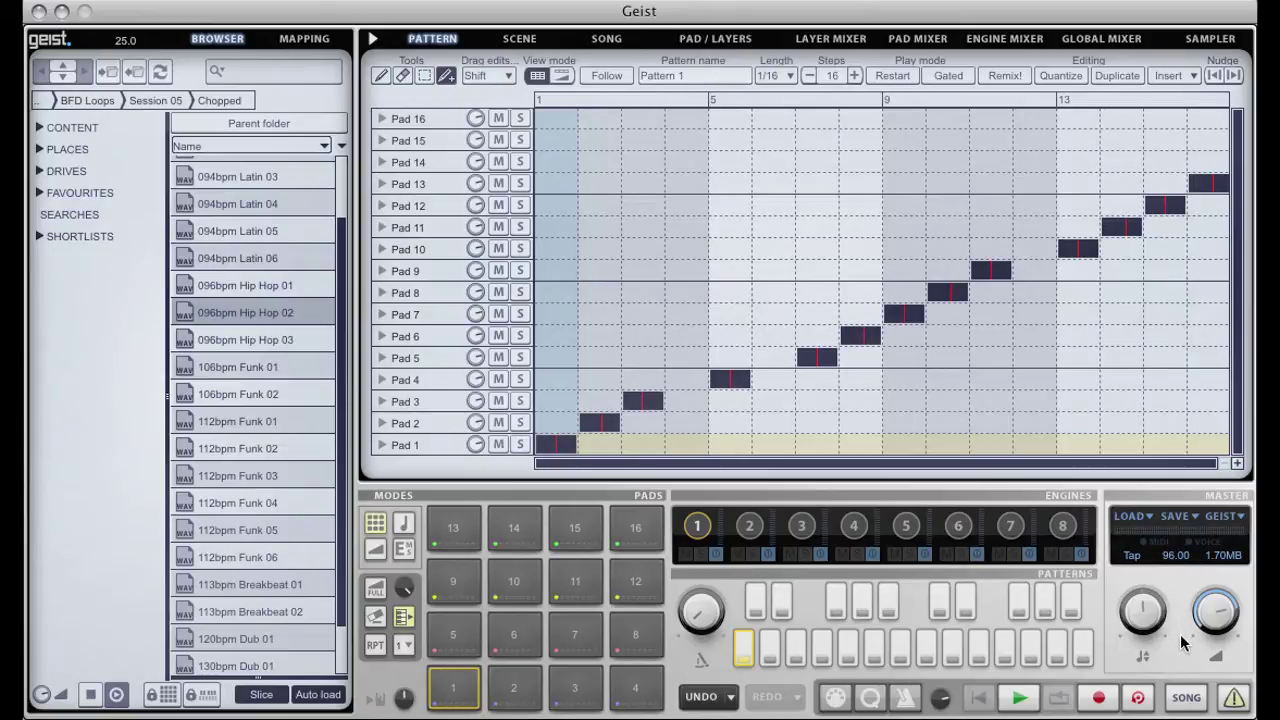
key(space)
In the PAD / LAYERS editor, show the whole sample and audition pads 1 through 11.
click(716, 40)
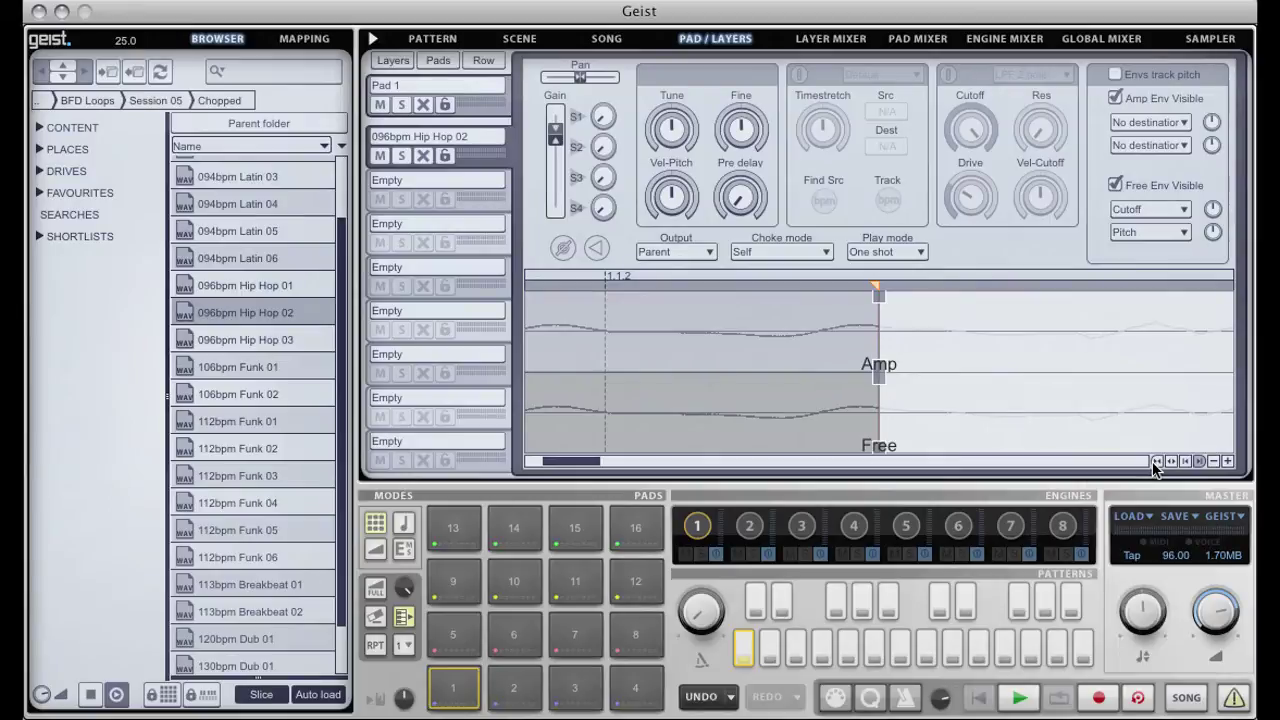
click(1156, 461)
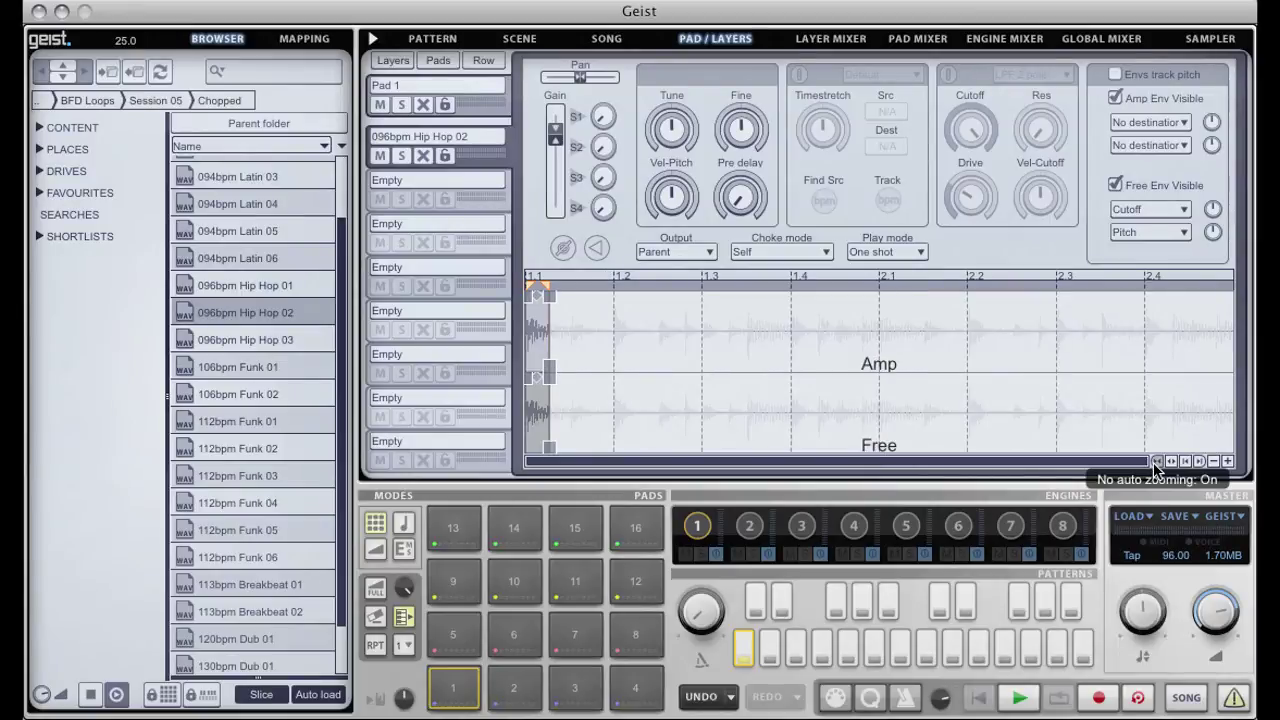
click(514, 690)
click(576, 697)
click(631, 689)
click(638, 625)
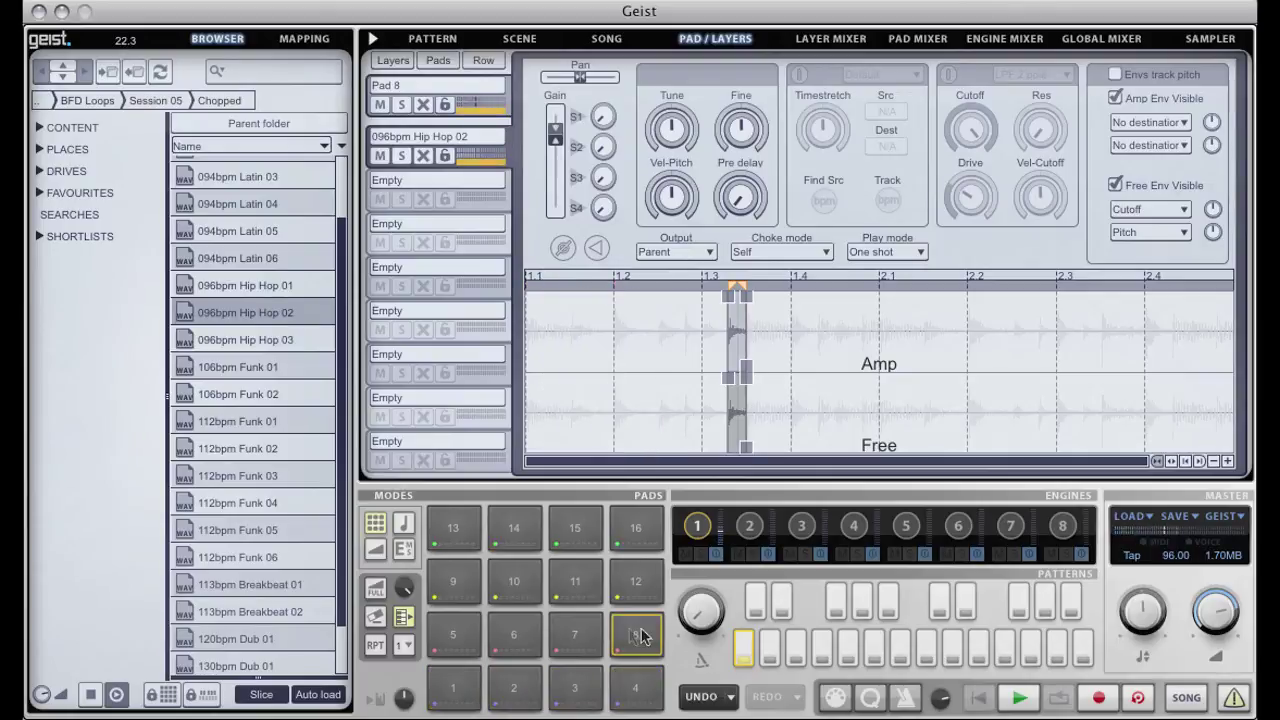
click(575, 625)
click(565, 585)
click(514, 583)
click(514, 634)
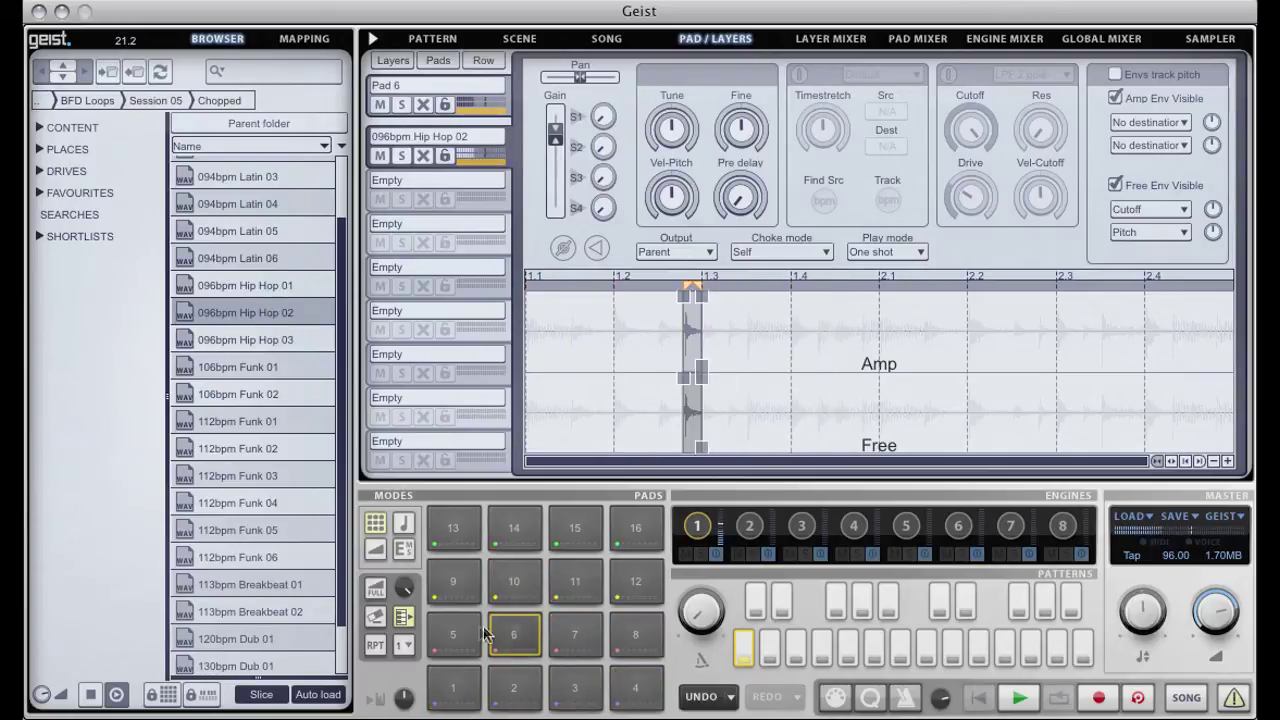
click(453, 634)
click(464, 692)
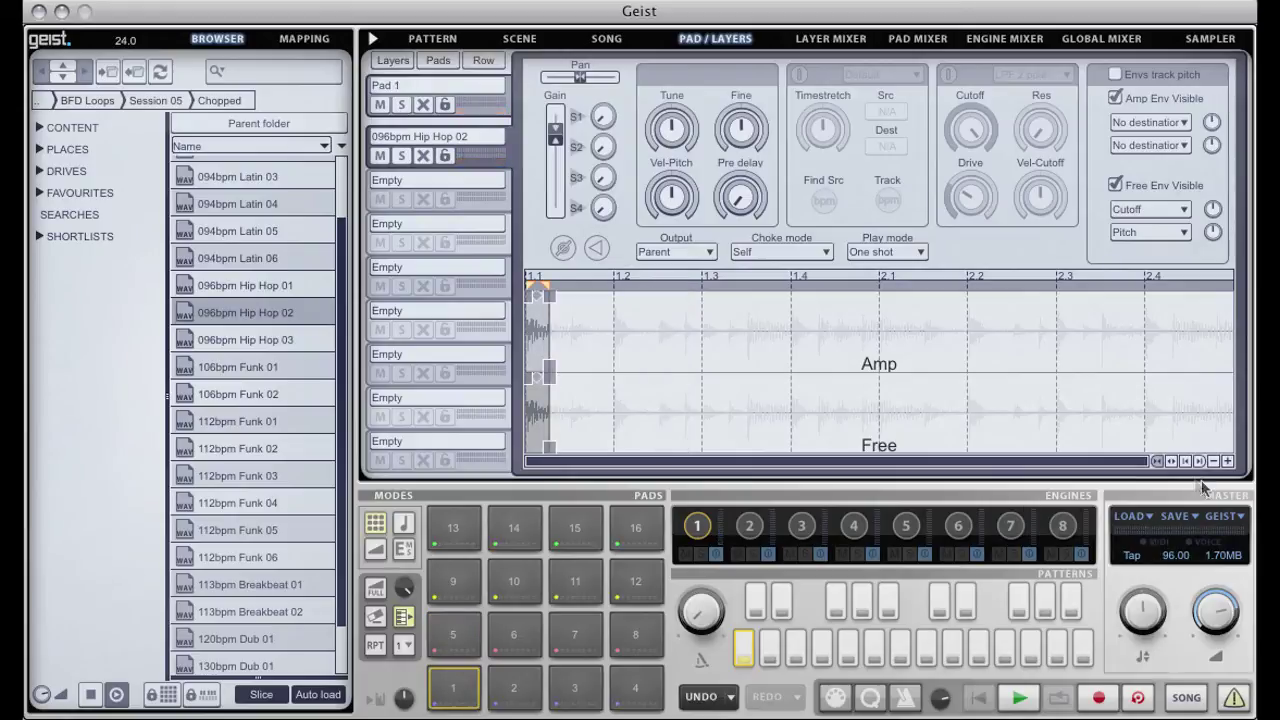
Enable auto-zoom to each slice's start, audition pads 3 and 4, and select Pad 2.
click(1171, 461)
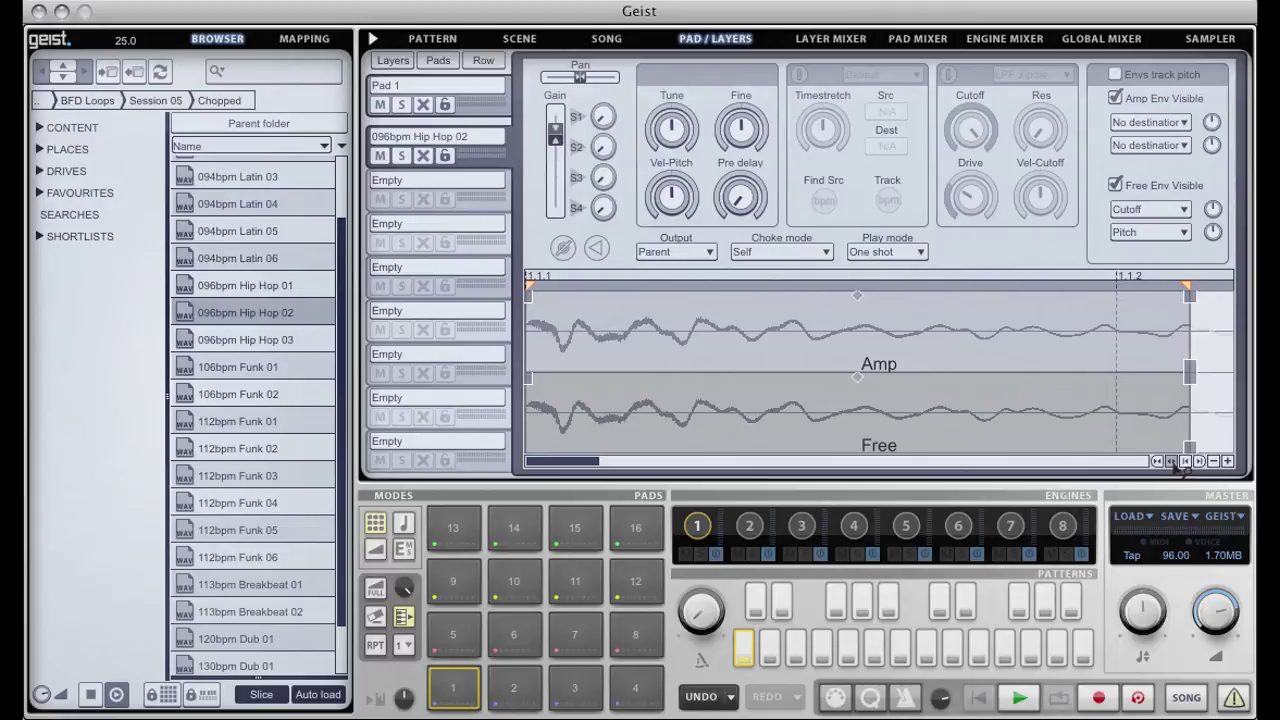
click(580, 696)
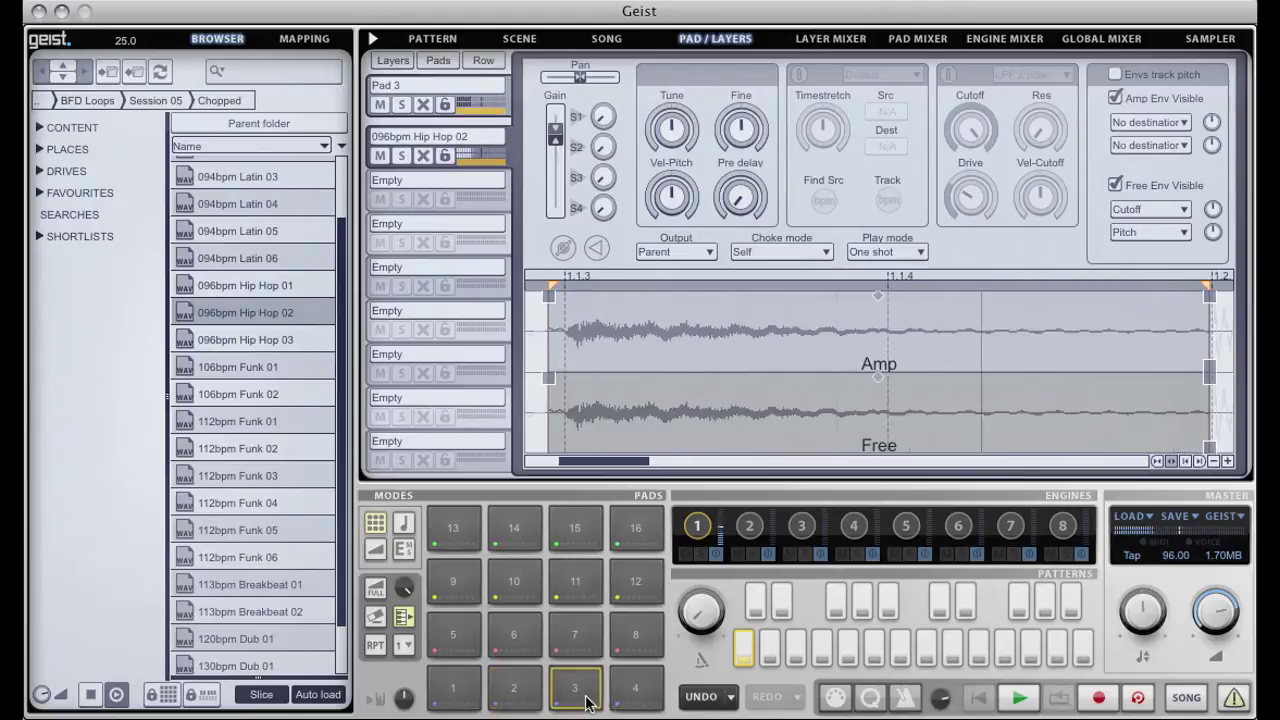
click(645, 692)
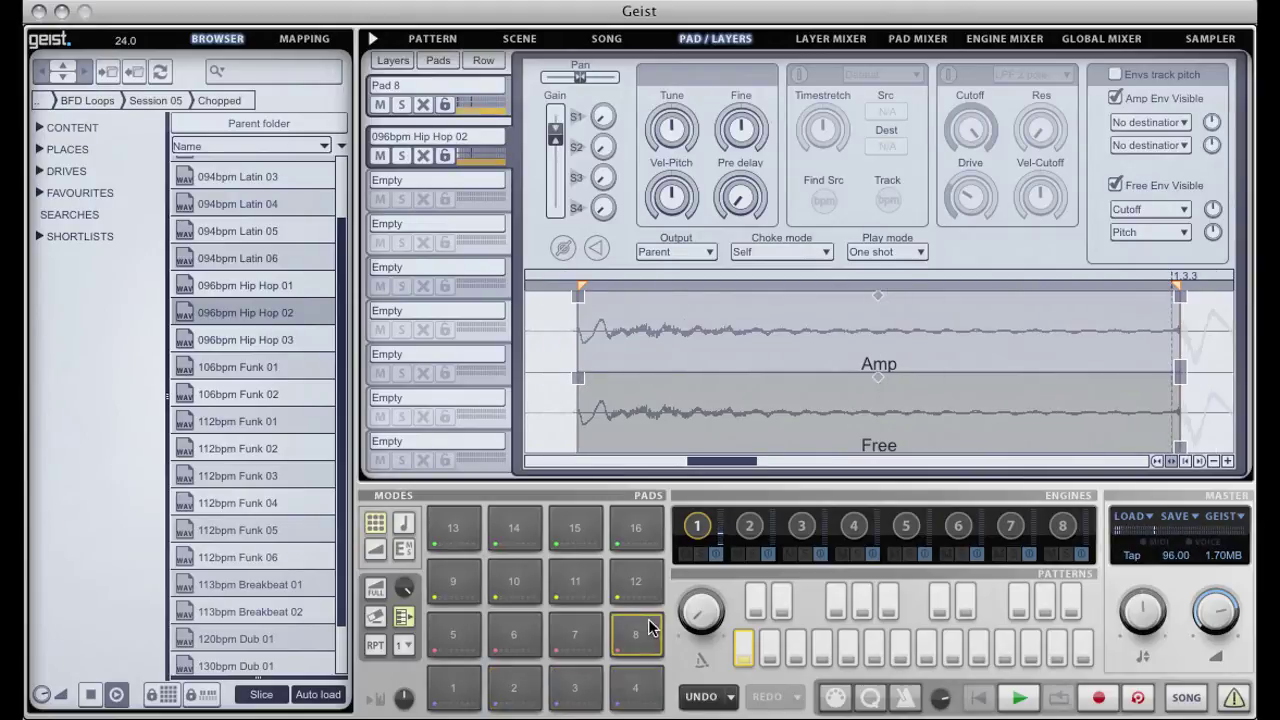
click(514, 687)
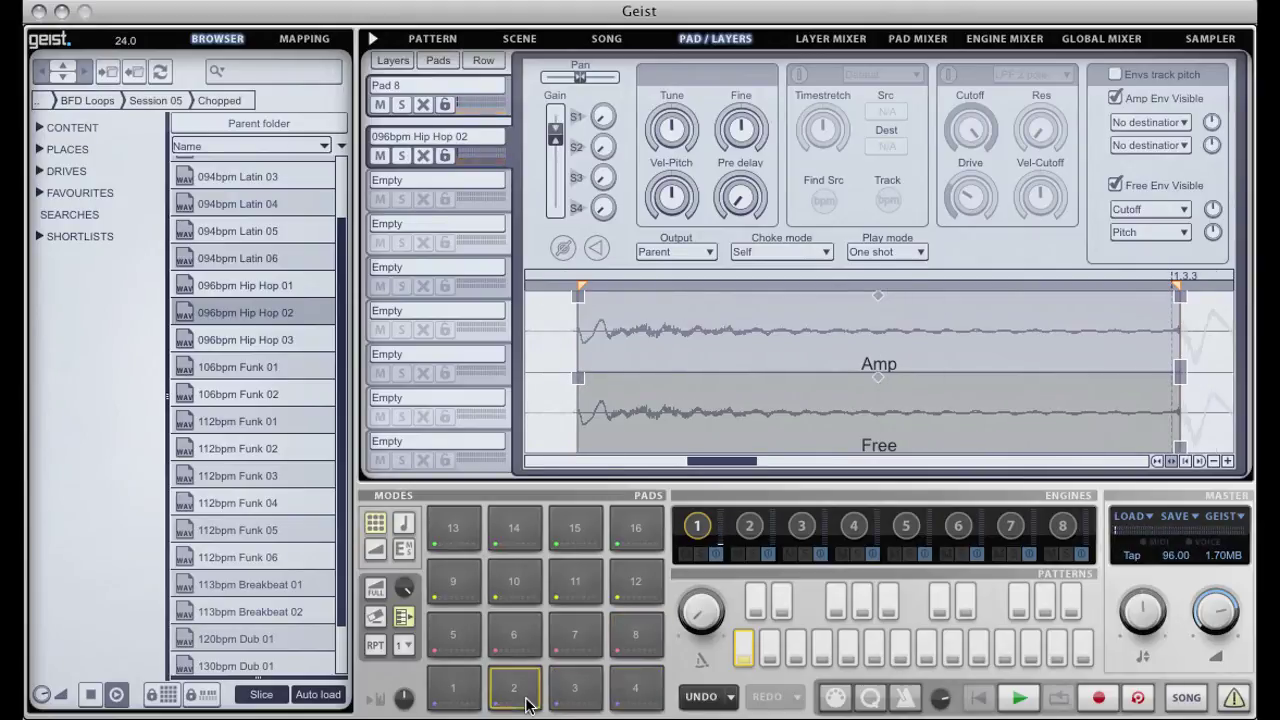
Compare slice start and end views against Pad 1, then move Pad 2's start slightly earlier.
click(1187, 462)
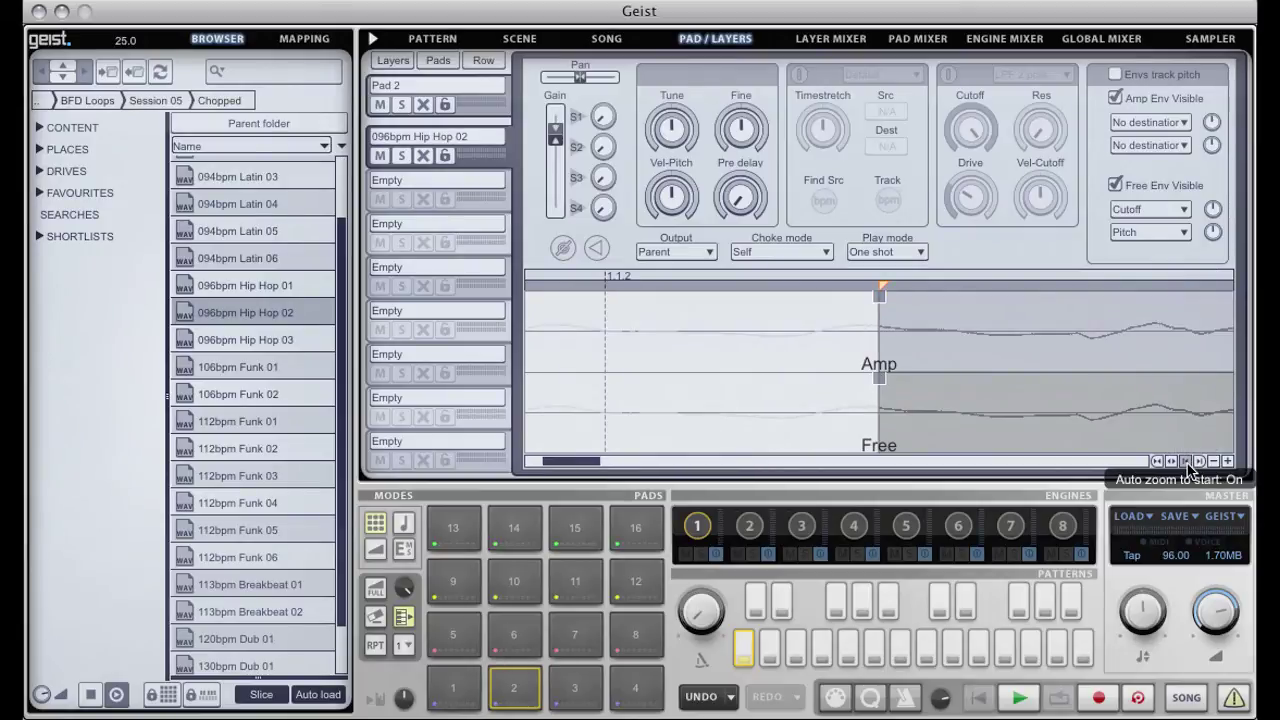
click(1196, 462)
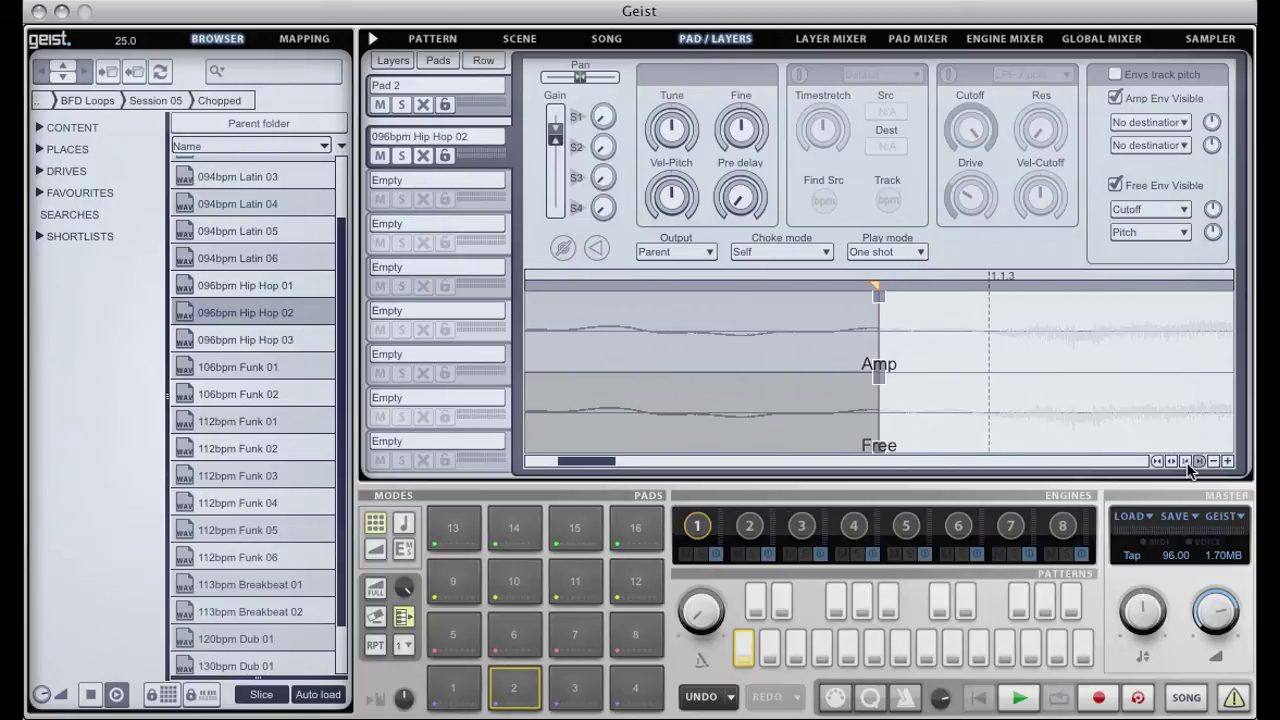
click(1186, 462)
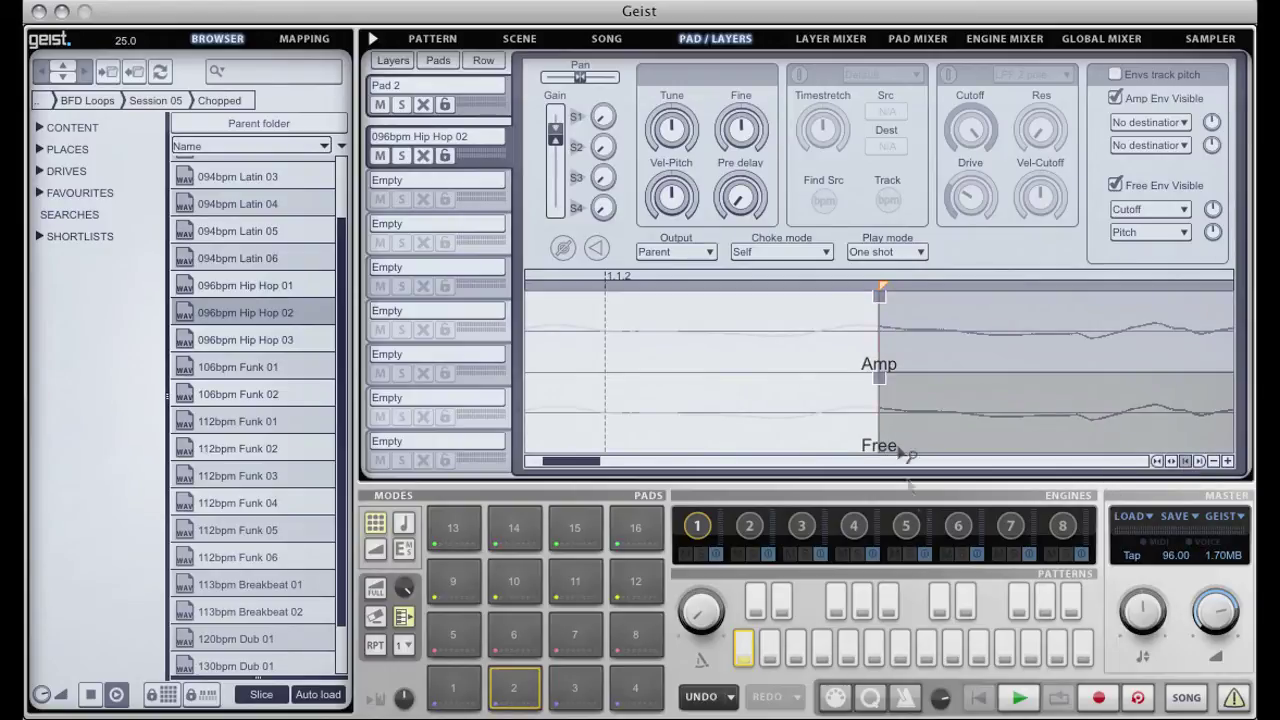
click(434, 690)
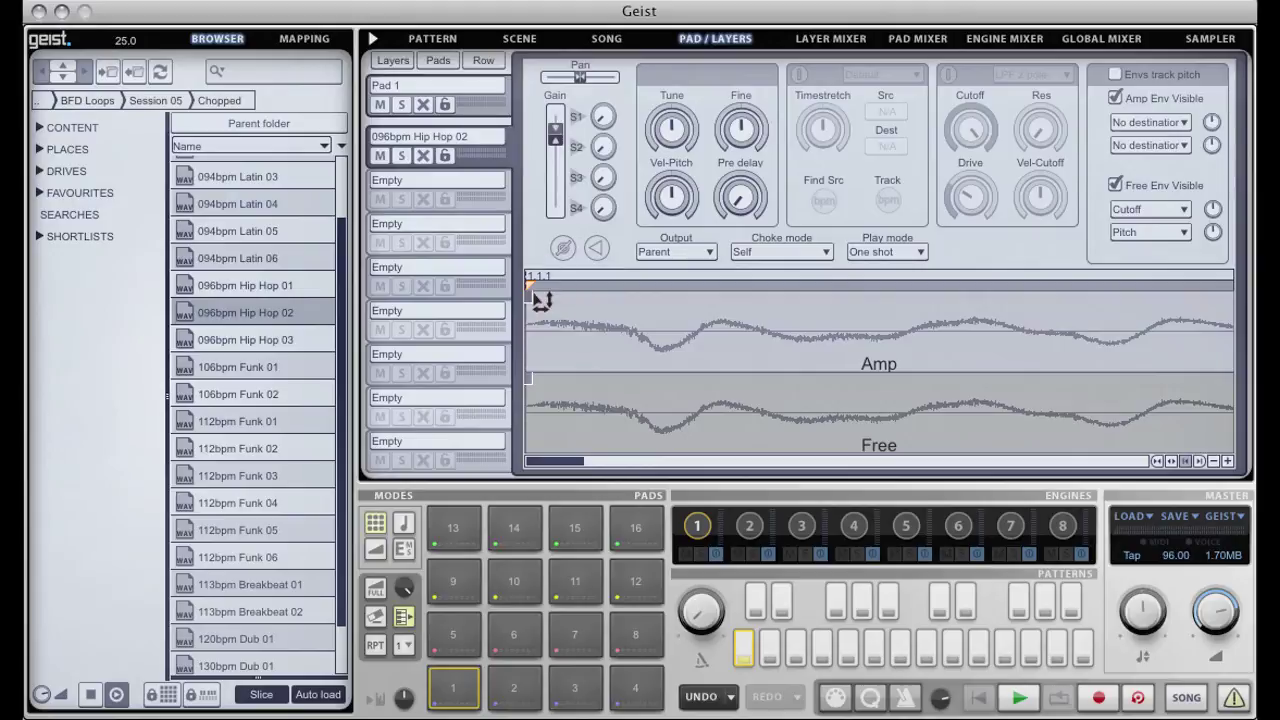
click(514, 688)
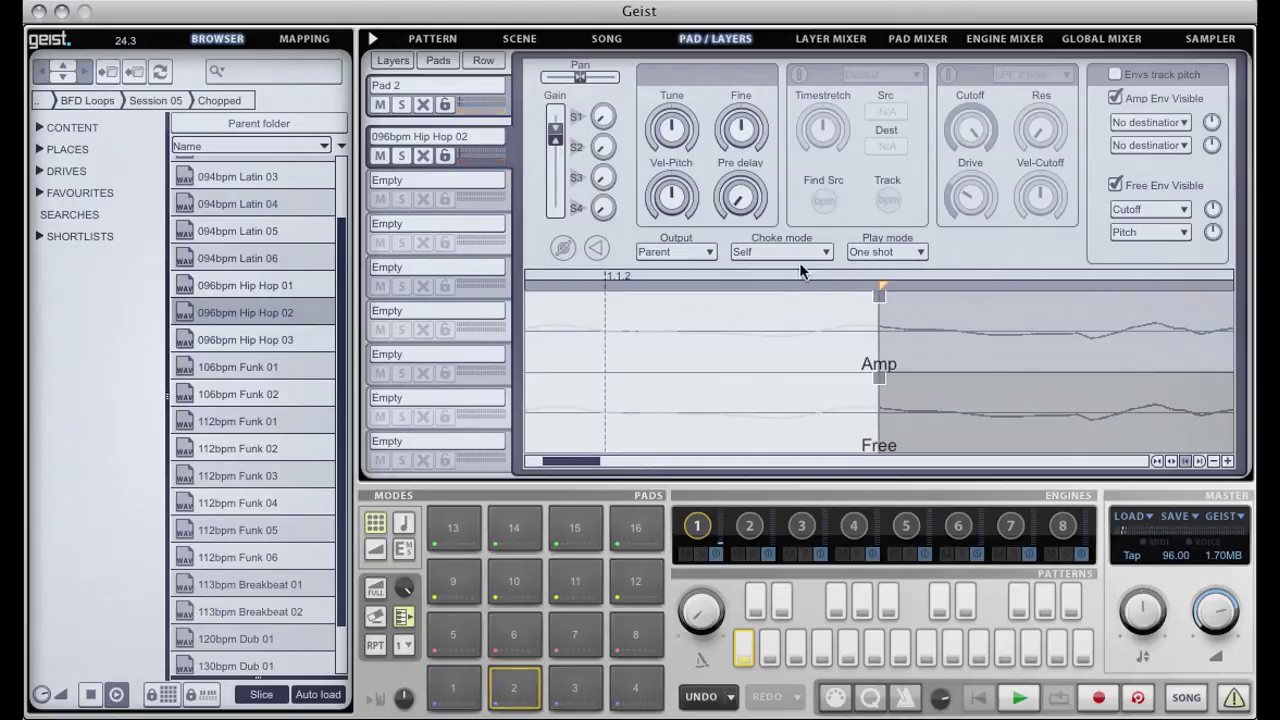
drag(880, 289, 817, 289)
Step through pads 3 to 8, trimming Pad 3's start and moving Pad 8's start earlier.
click(577, 690)
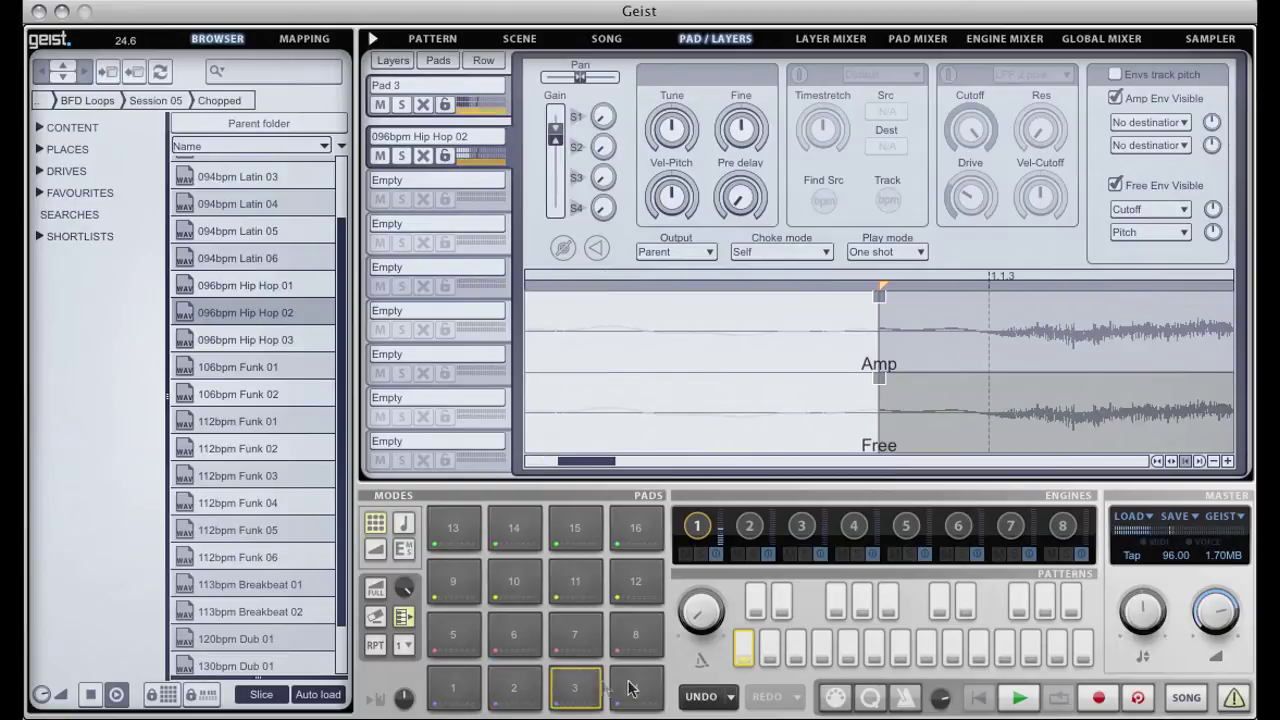
mouse_move(879, 285)
mouse_down()
mouse_move(971, 285)
mouse_move(880, 285)
mouse_up()
click(633, 690)
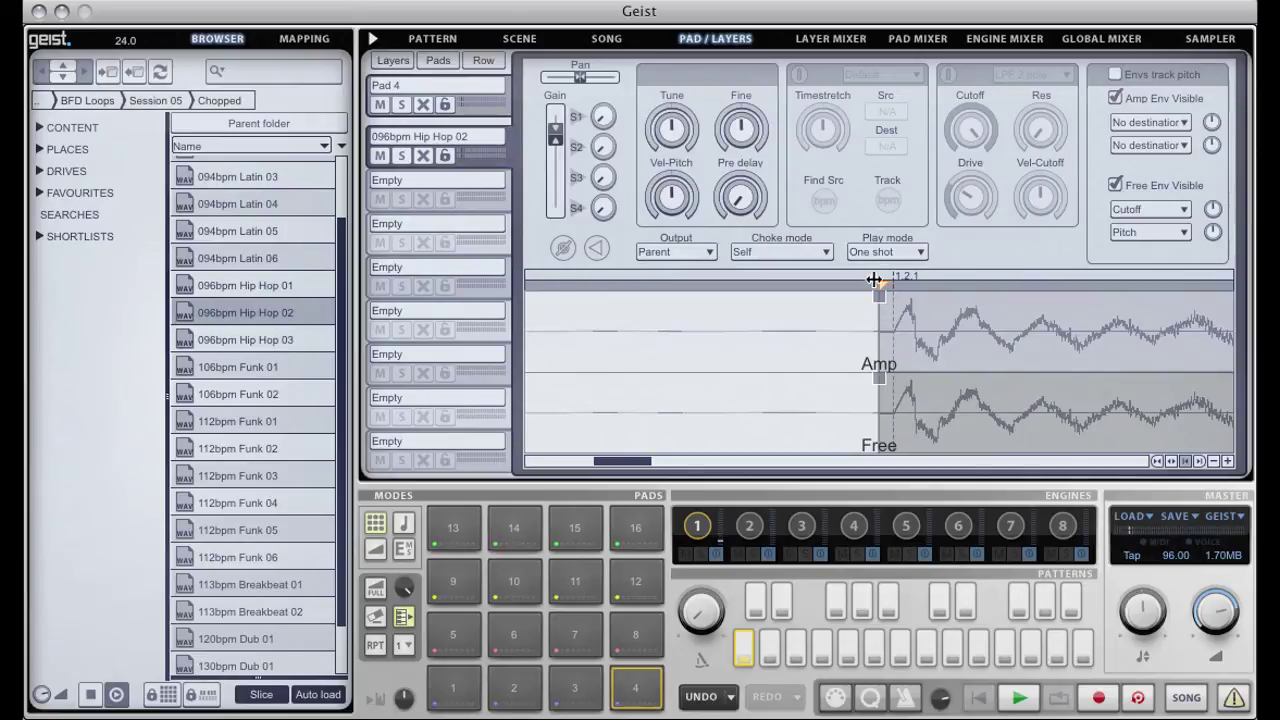
click(453, 634)
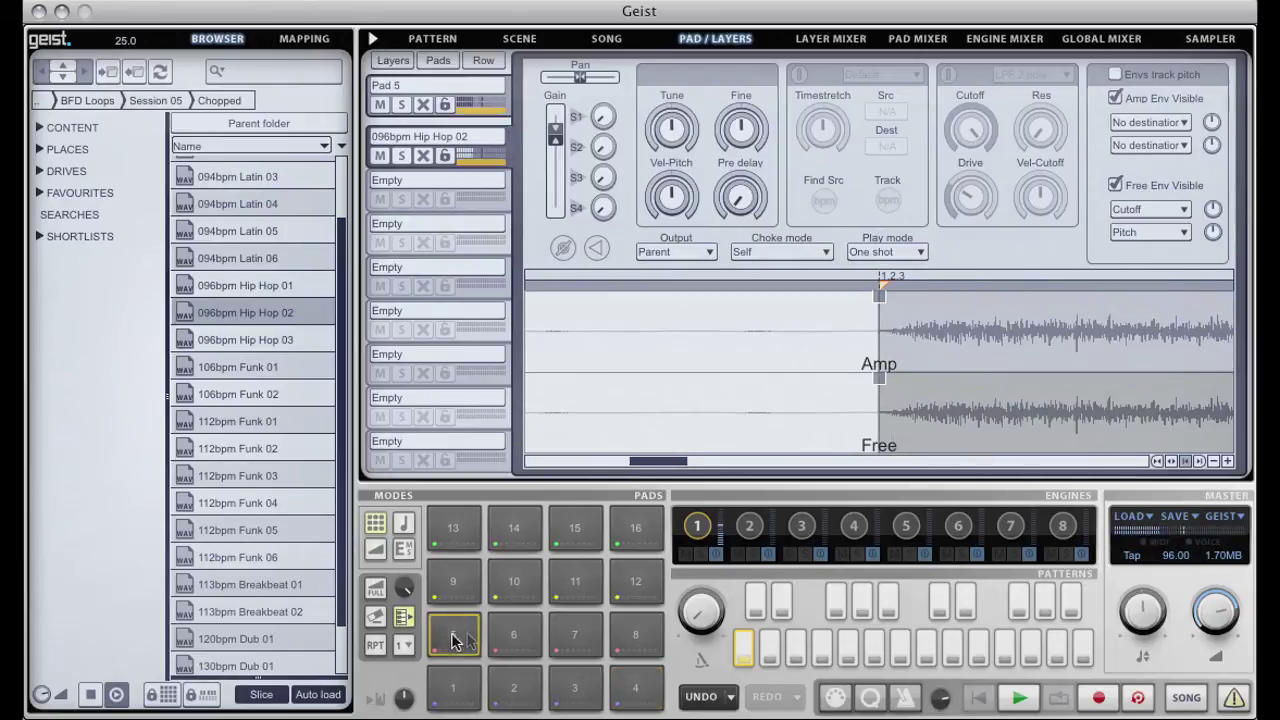
click(520, 634)
click(574, 637)
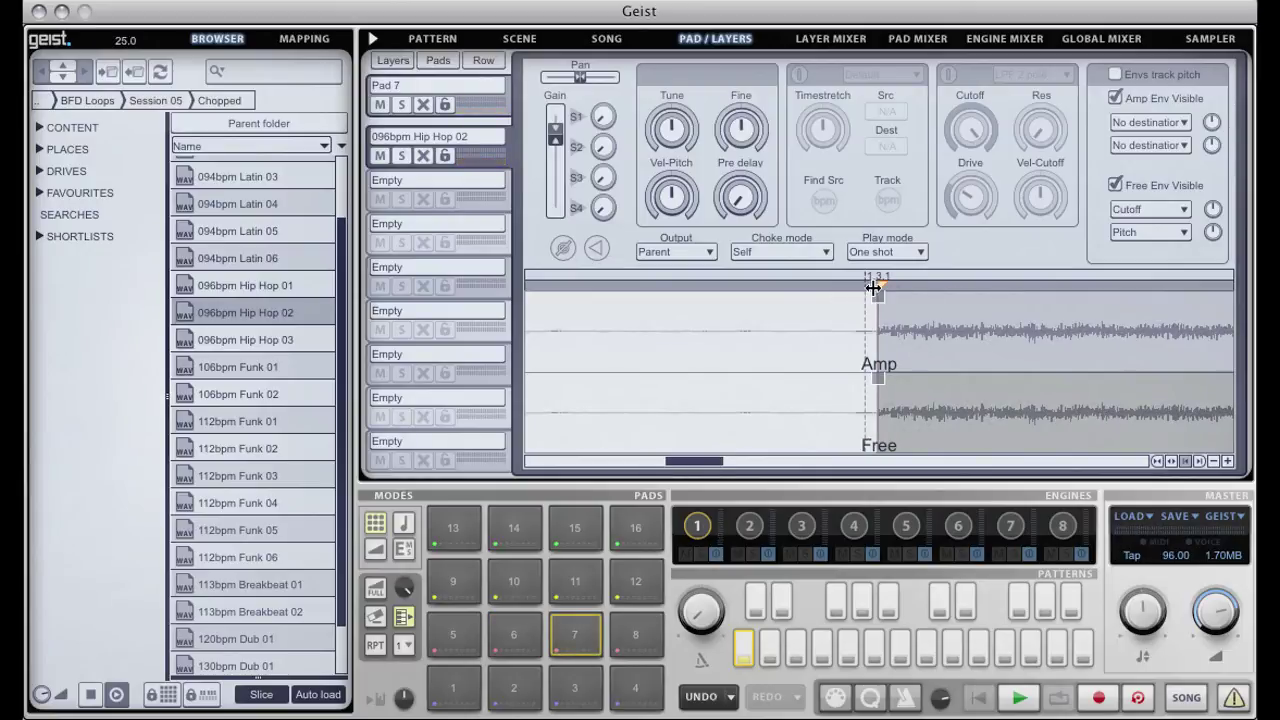
click(625, 640)
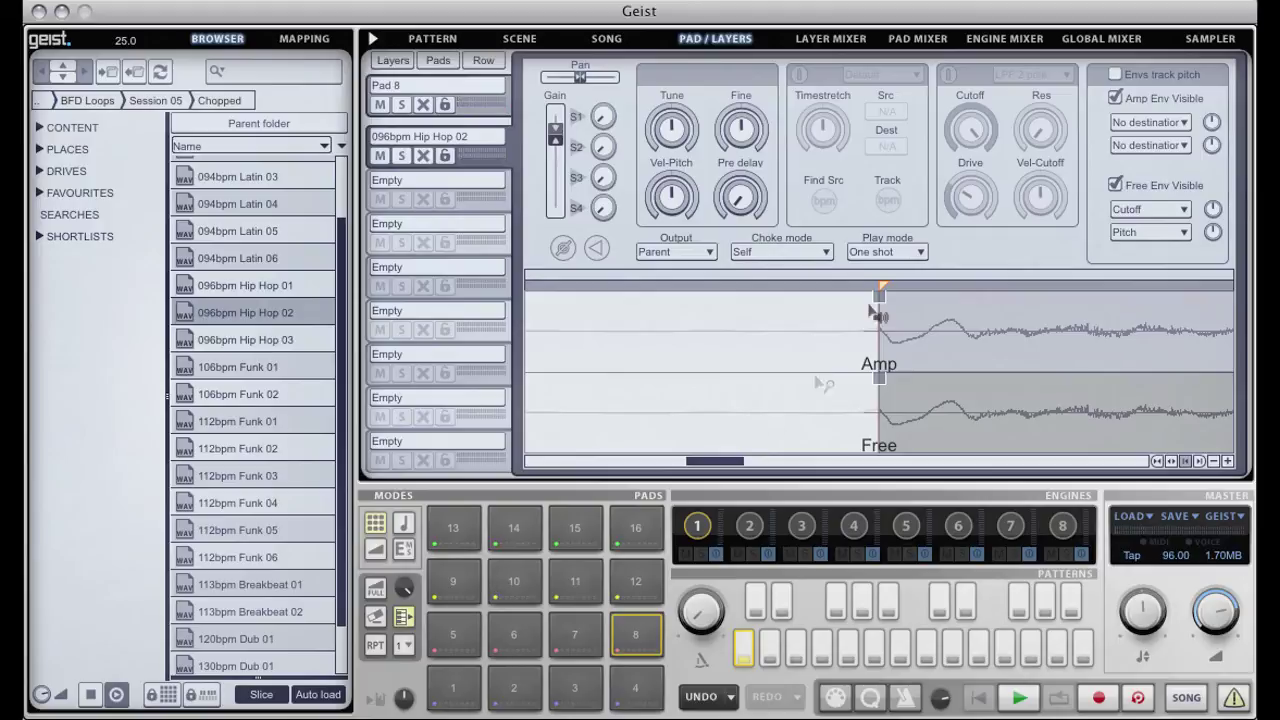
mouse_move(878, 290)
drag(879, 287, 864, 288)
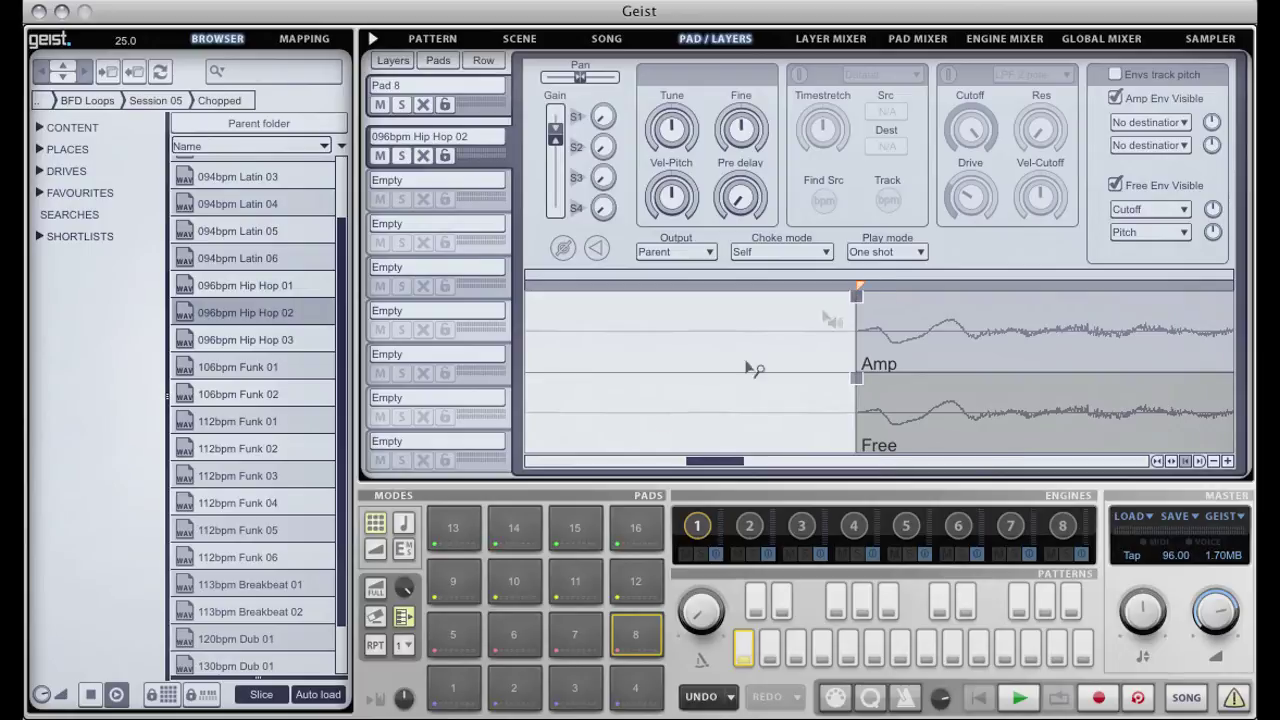
Move the slice starts of pads 9, 11 and 13 earlier while stepping through pads 9–13.
click(451, 584)
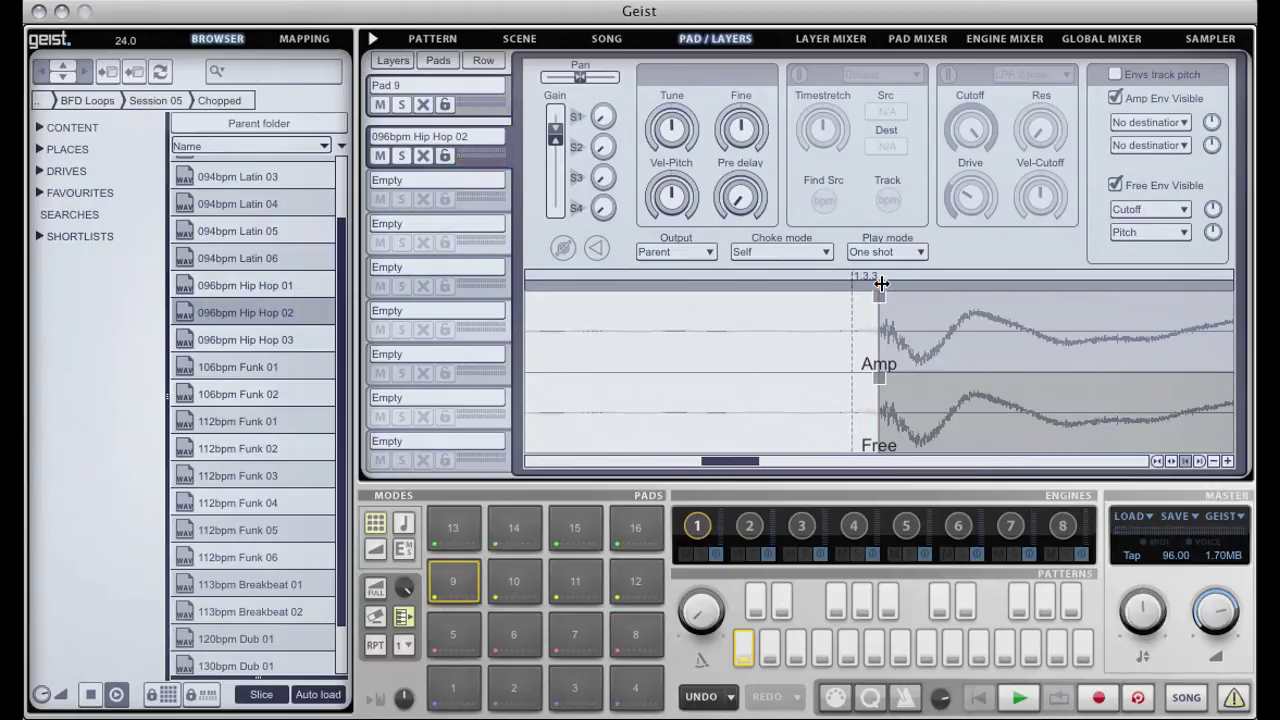
drag(880, 287, 862, 287)
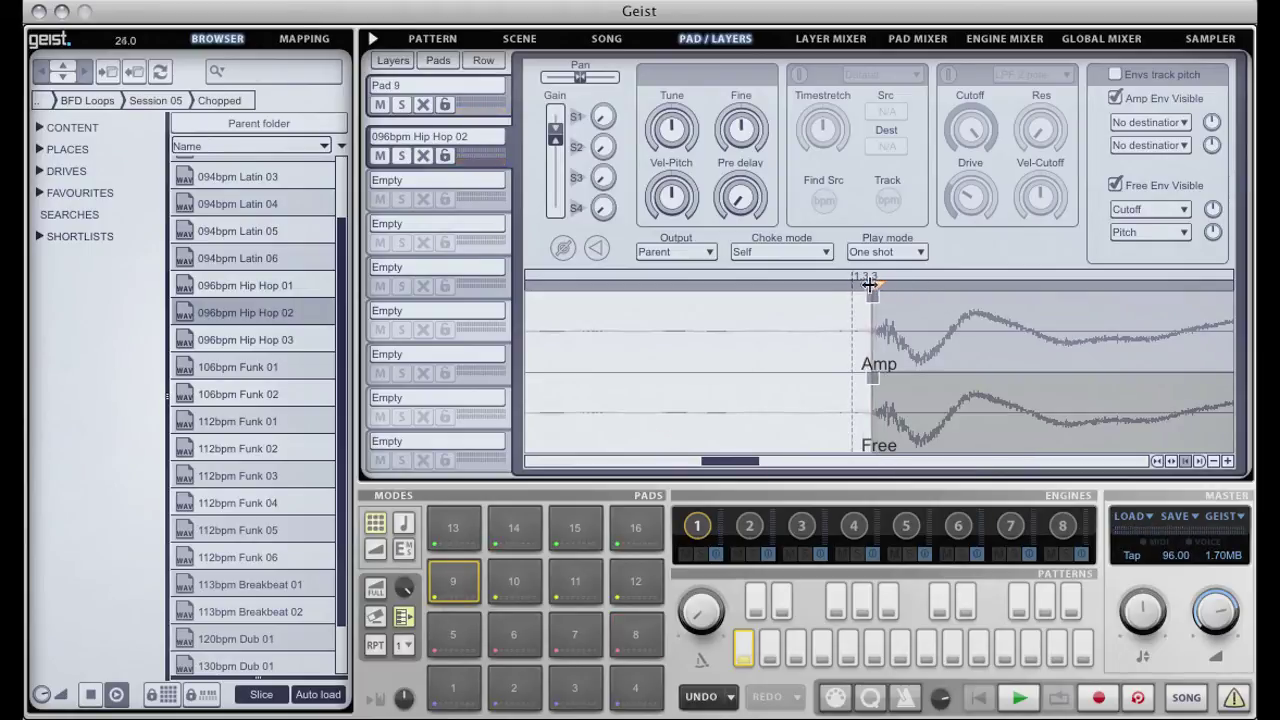
click(513, 585)
click(565, 586)
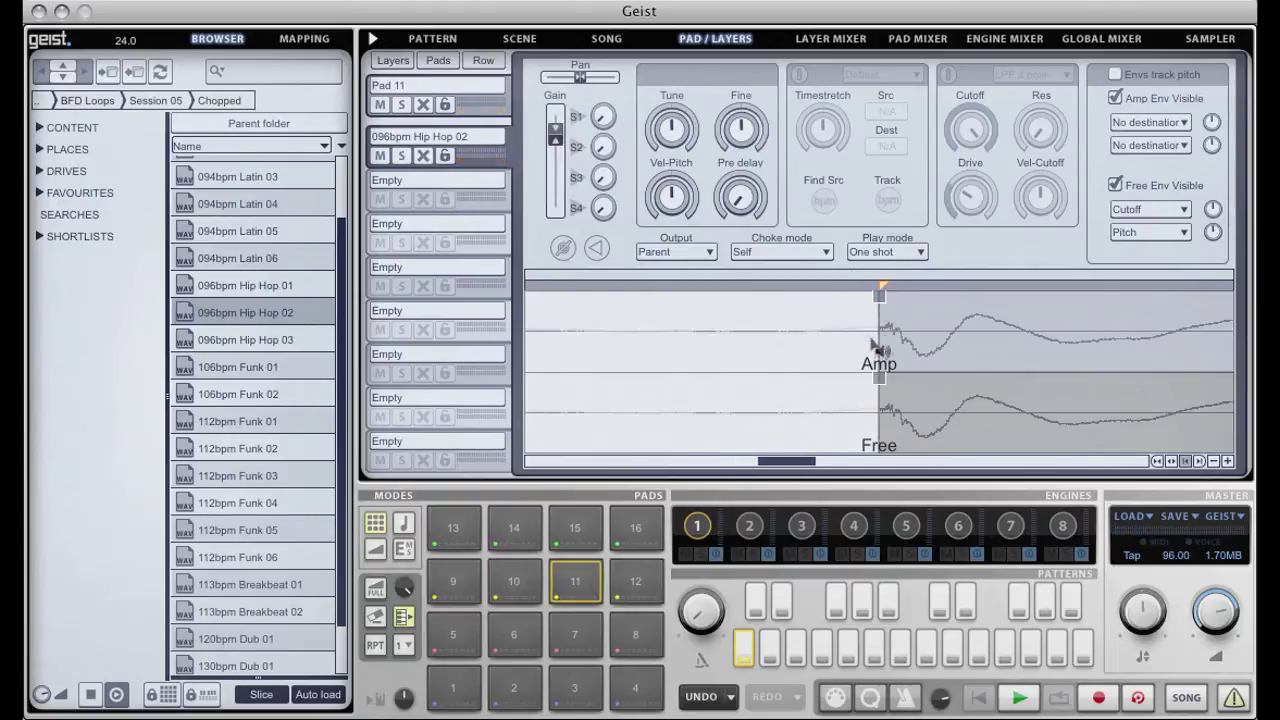
drag(882, 287, 834, 297)
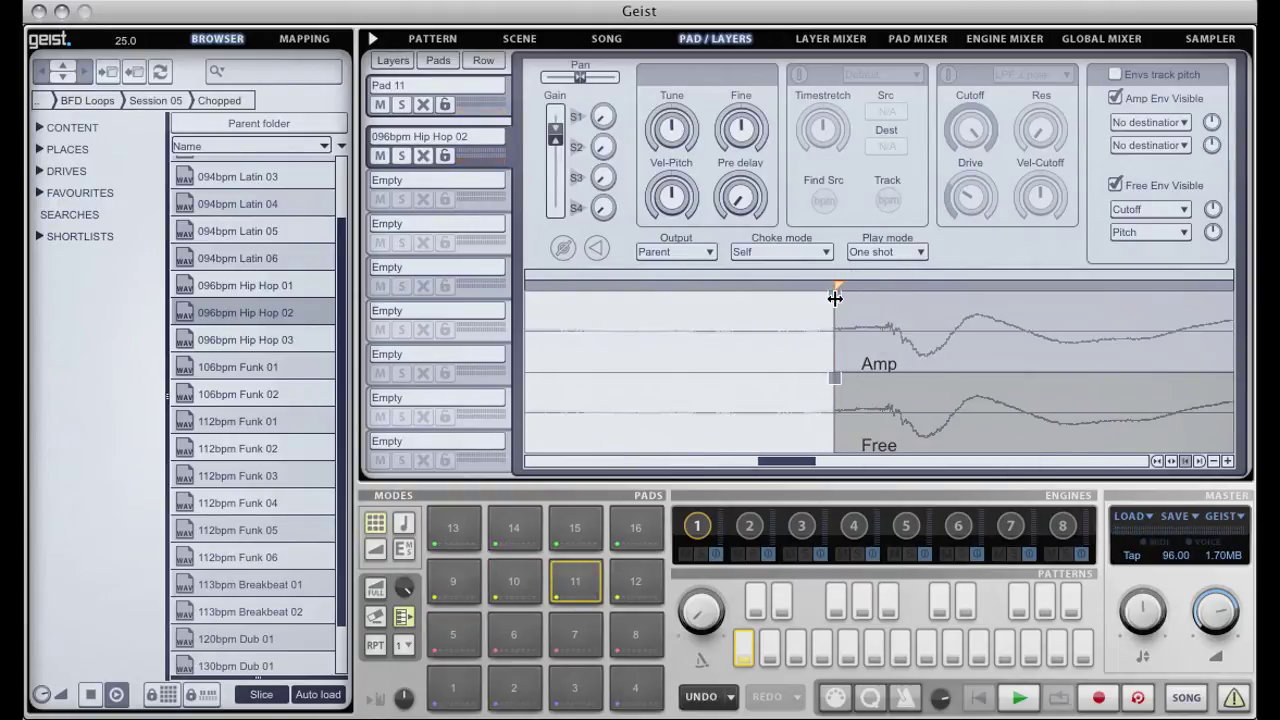
click(638, 581)
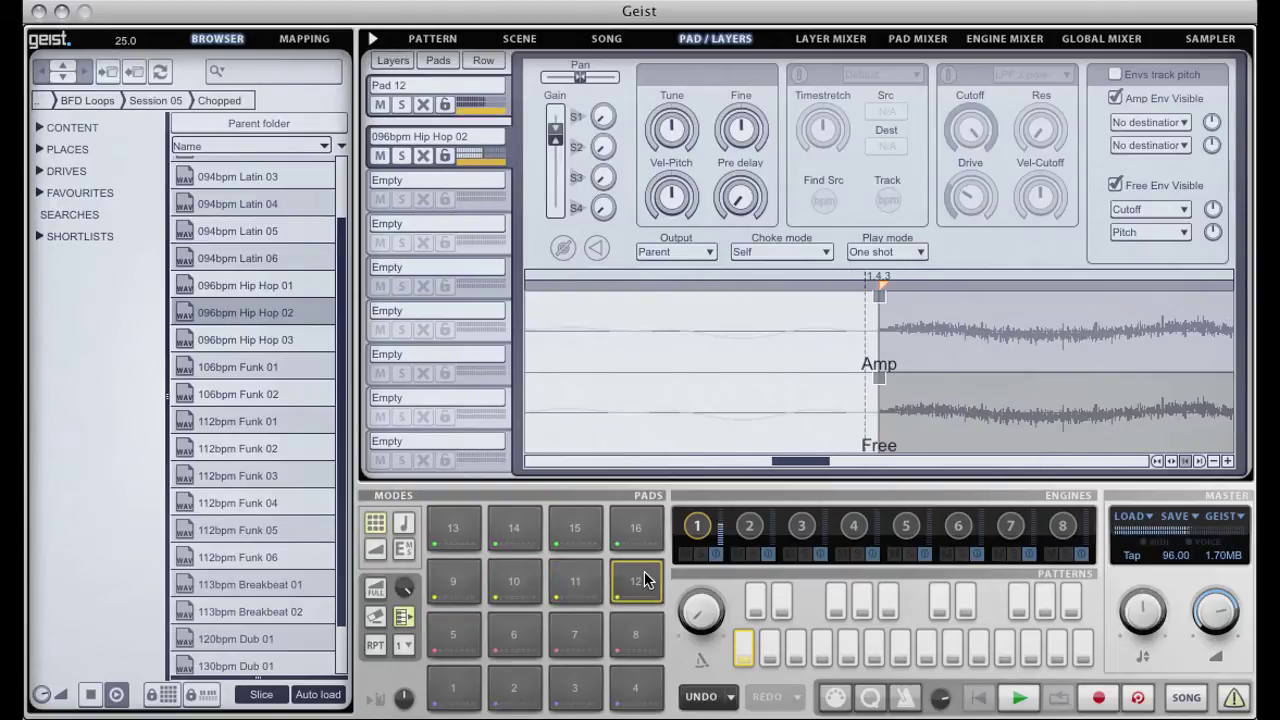
click(455, 530)
click(513, 525)
click(470, 526)
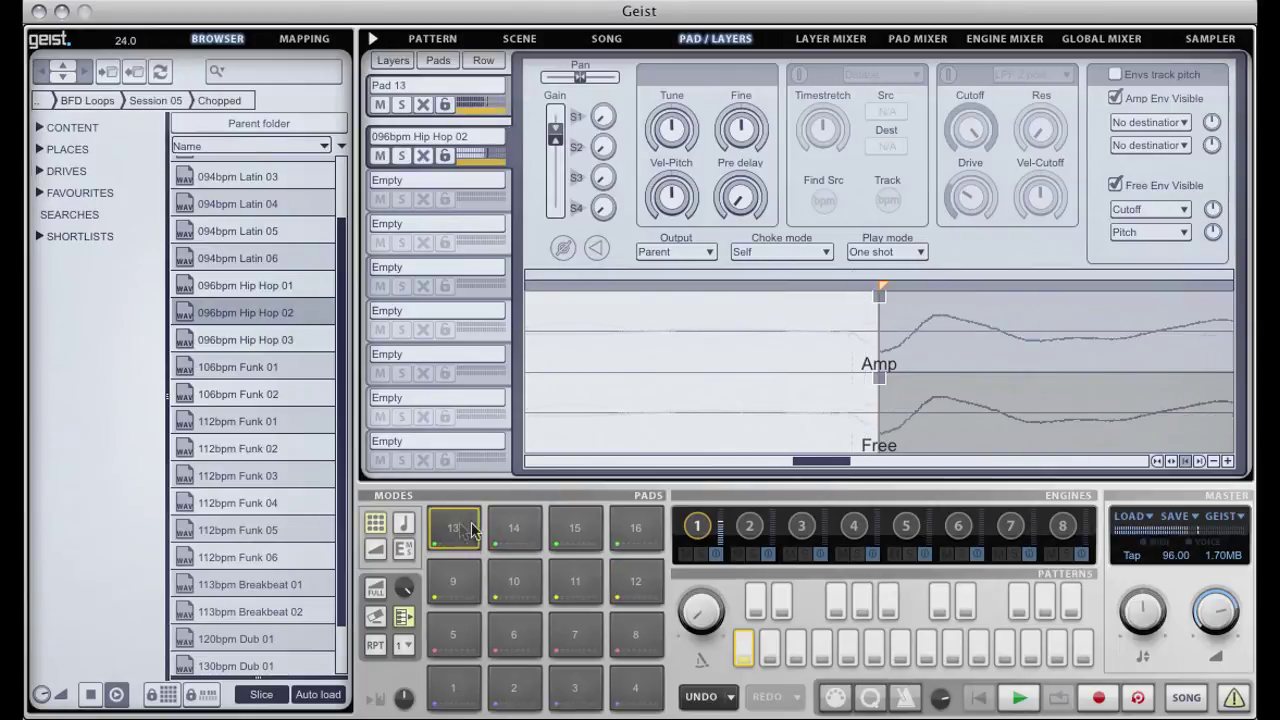
drag(882, 287, 843, 287)
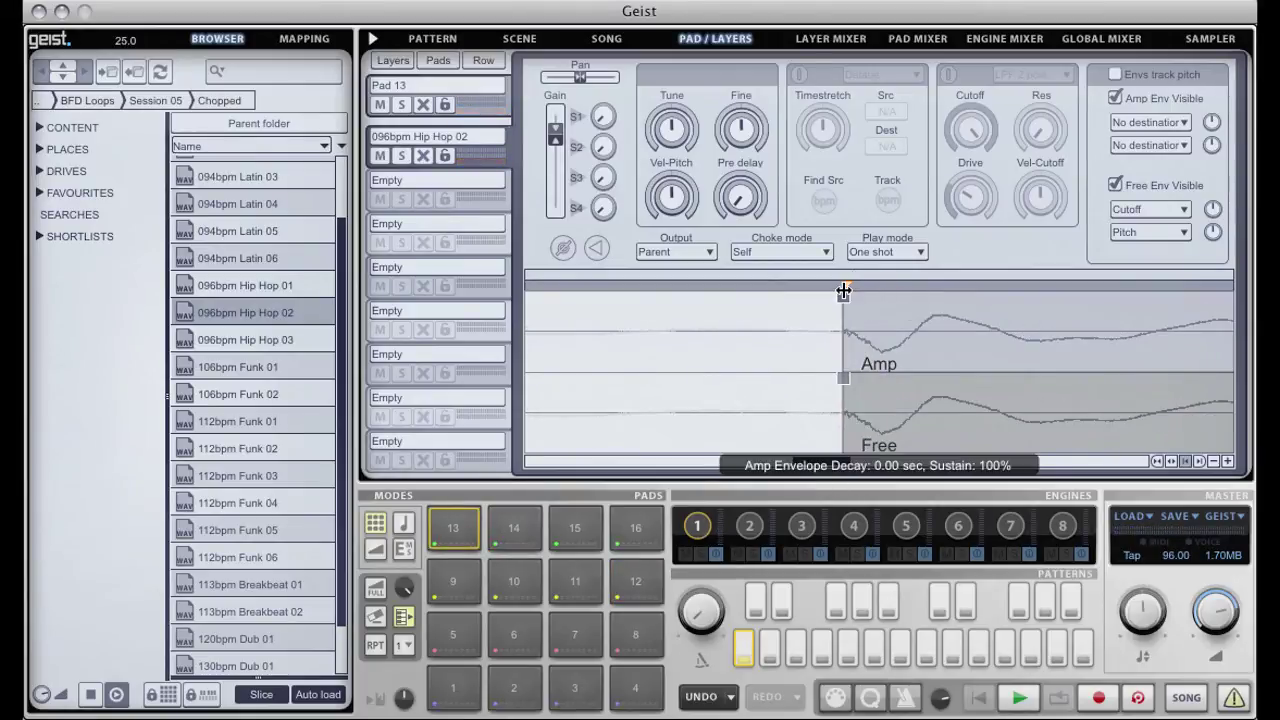
Audition Pad 13, move Pad 14's start earlier, and place Pad 16's start on the transient.
click(455, 535)
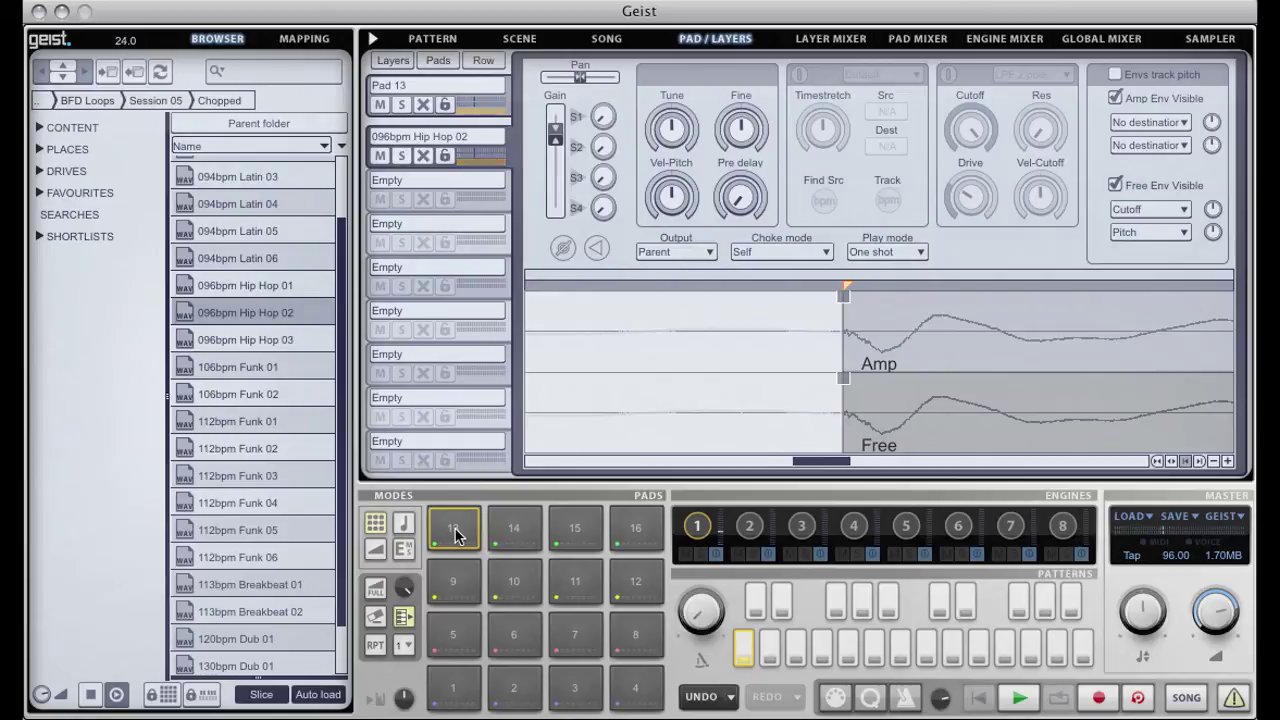
click(510, 530)
drag(884, 289, 808, 289)
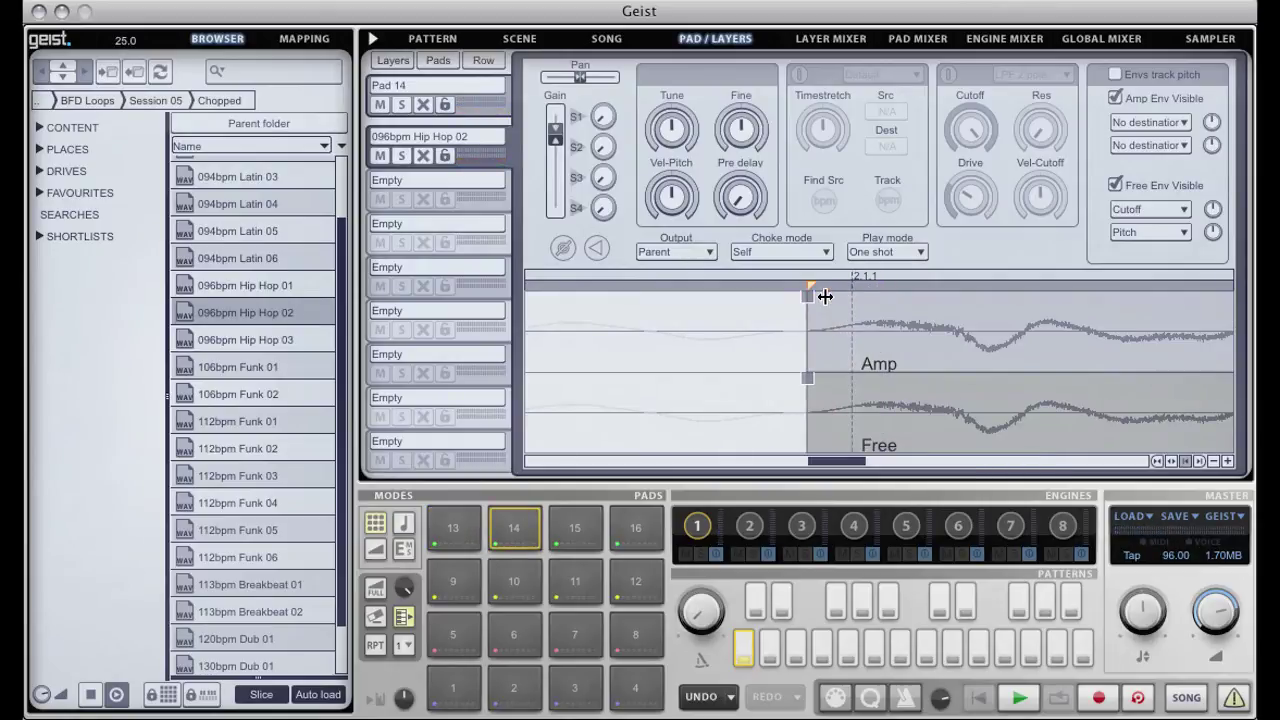
click(528, 545)
click(580, 530)
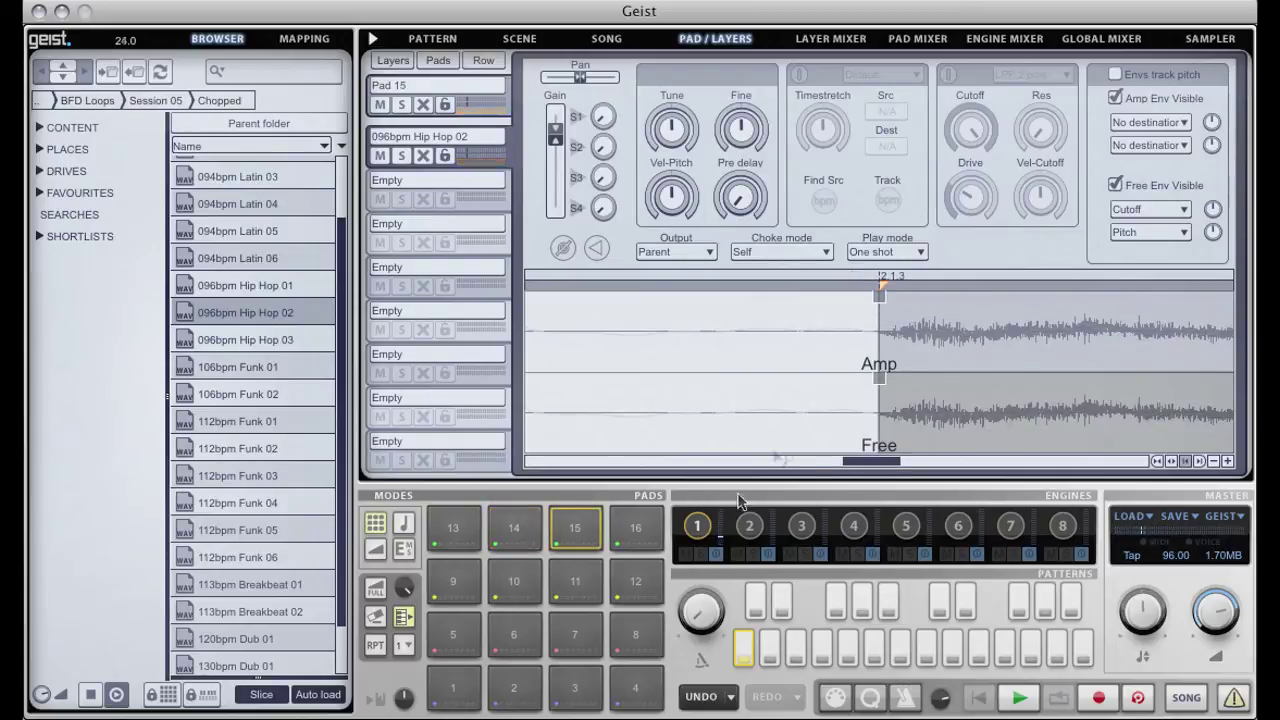
click(634, 545)
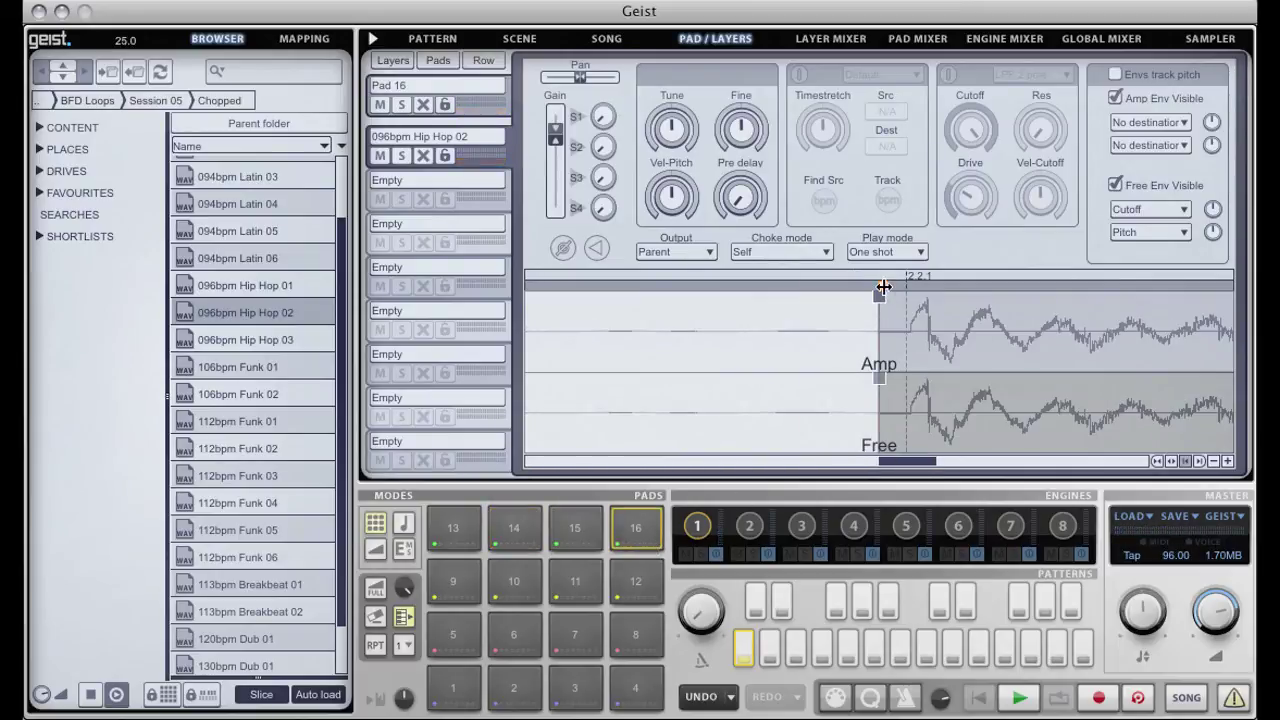
drag(884, 287, 910, 287)
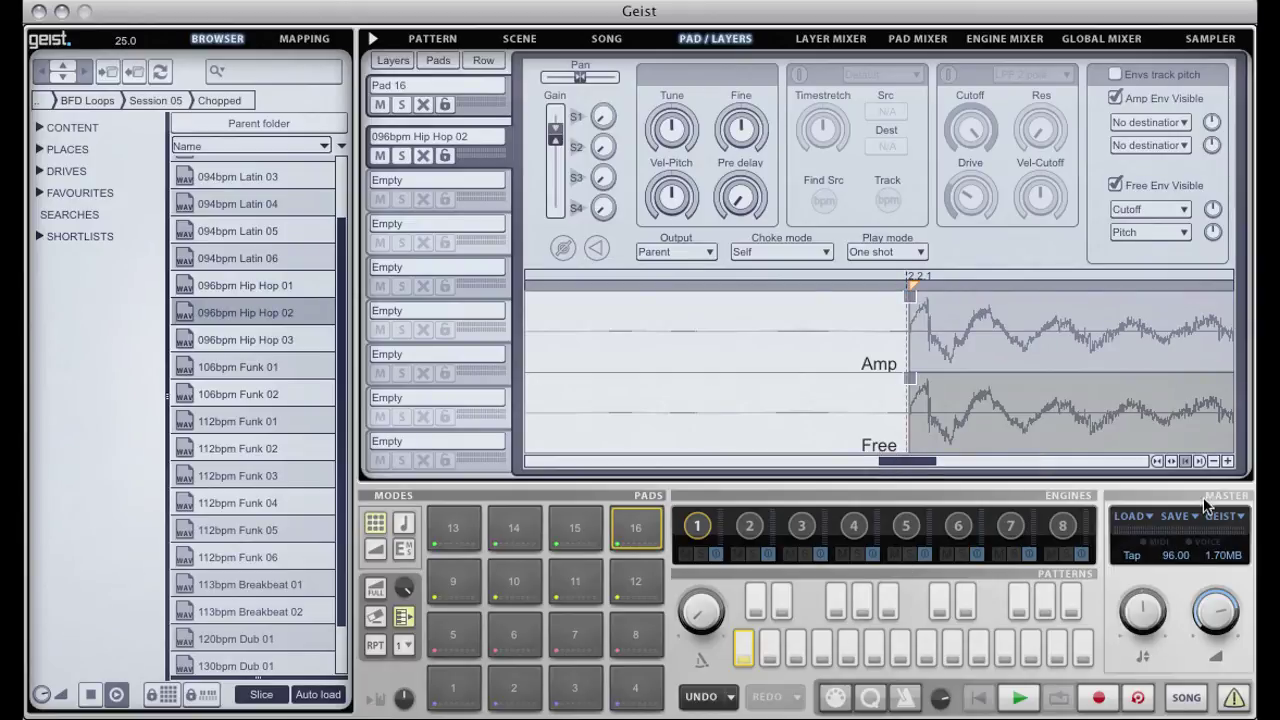
Show the slice ends, moving Pad 1's end point later and Pad 2's end point earlier.
click(1199, 461)
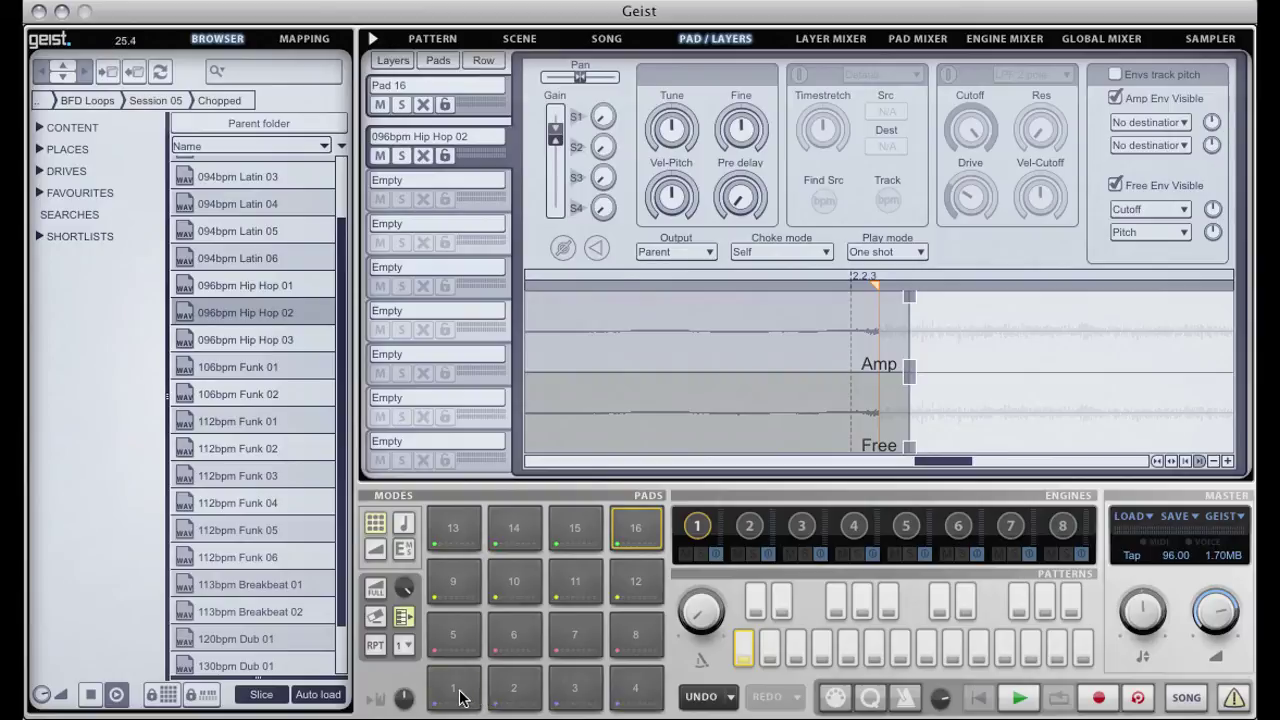
click(461, 695)
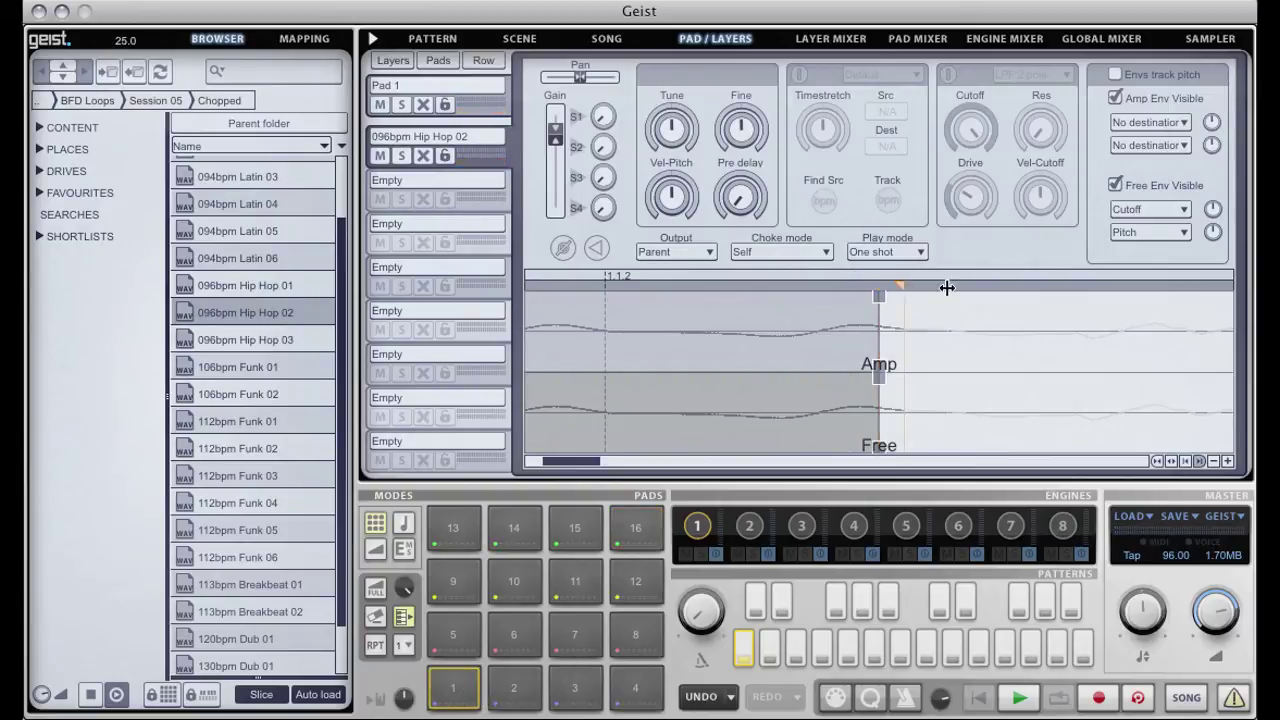
drag(946, 288, 968, 288)
click(527, 696)
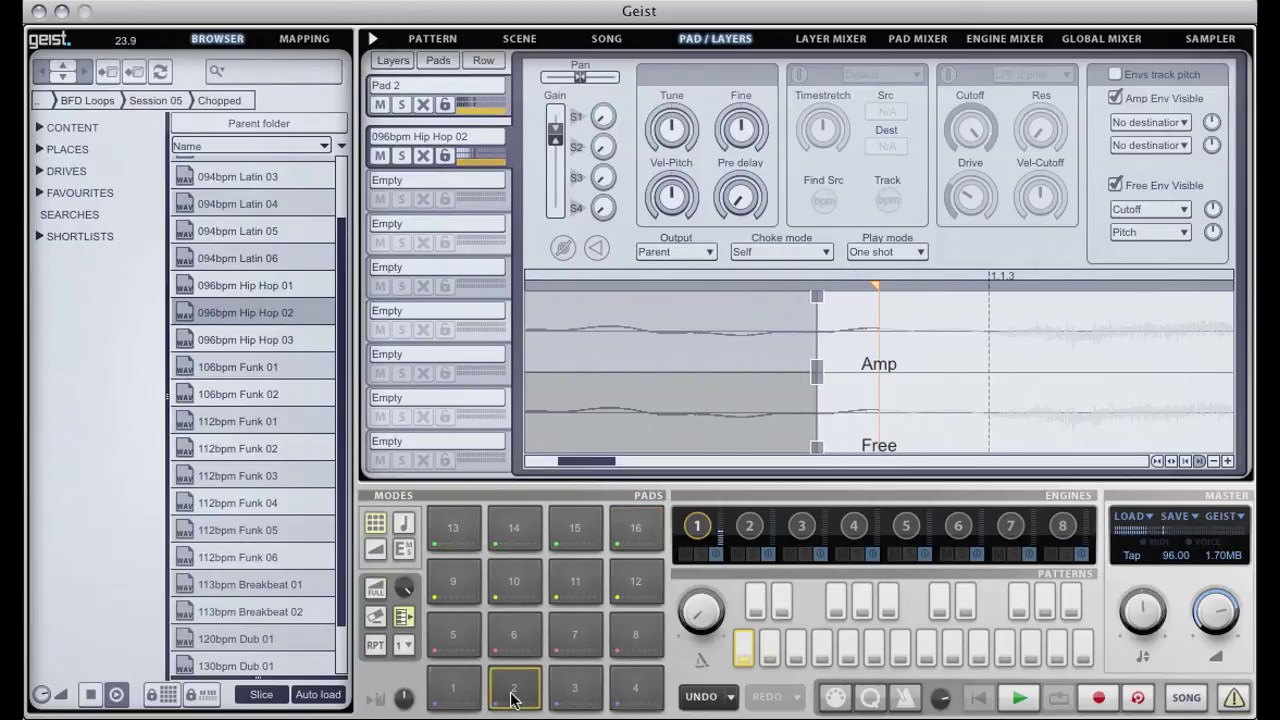
drag(876, 288, 783, 303)
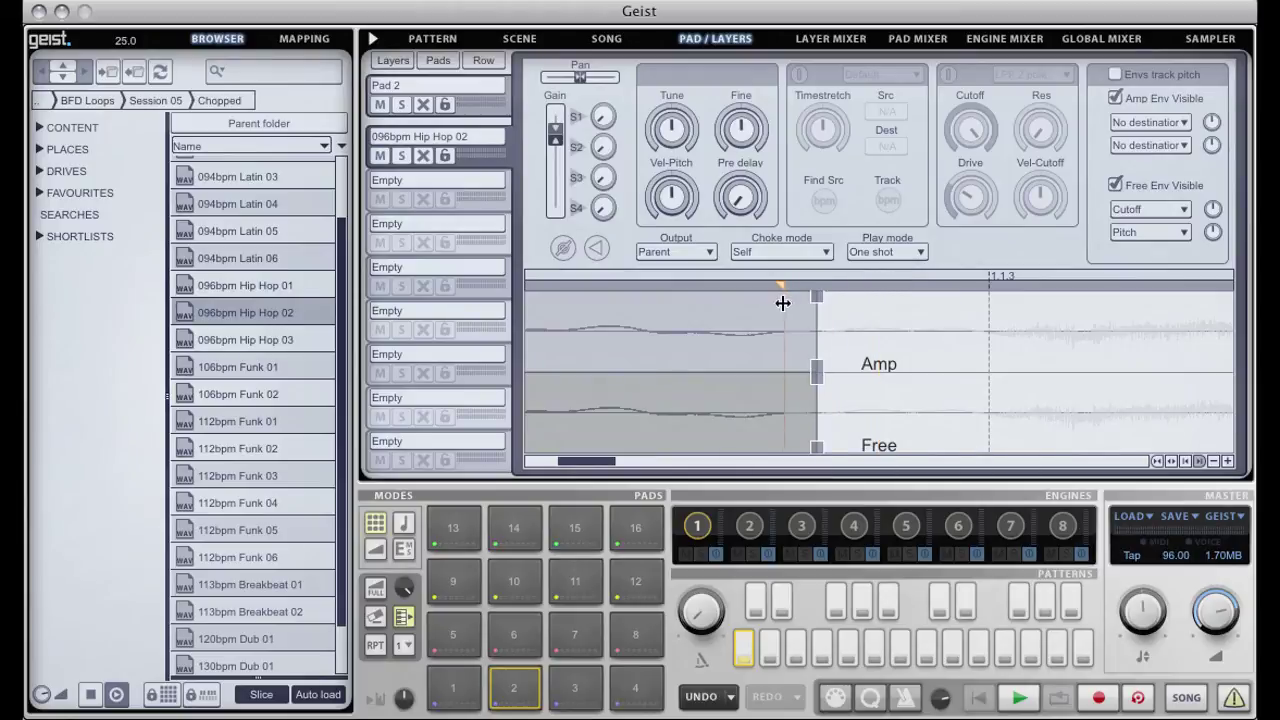
click(583, 690)
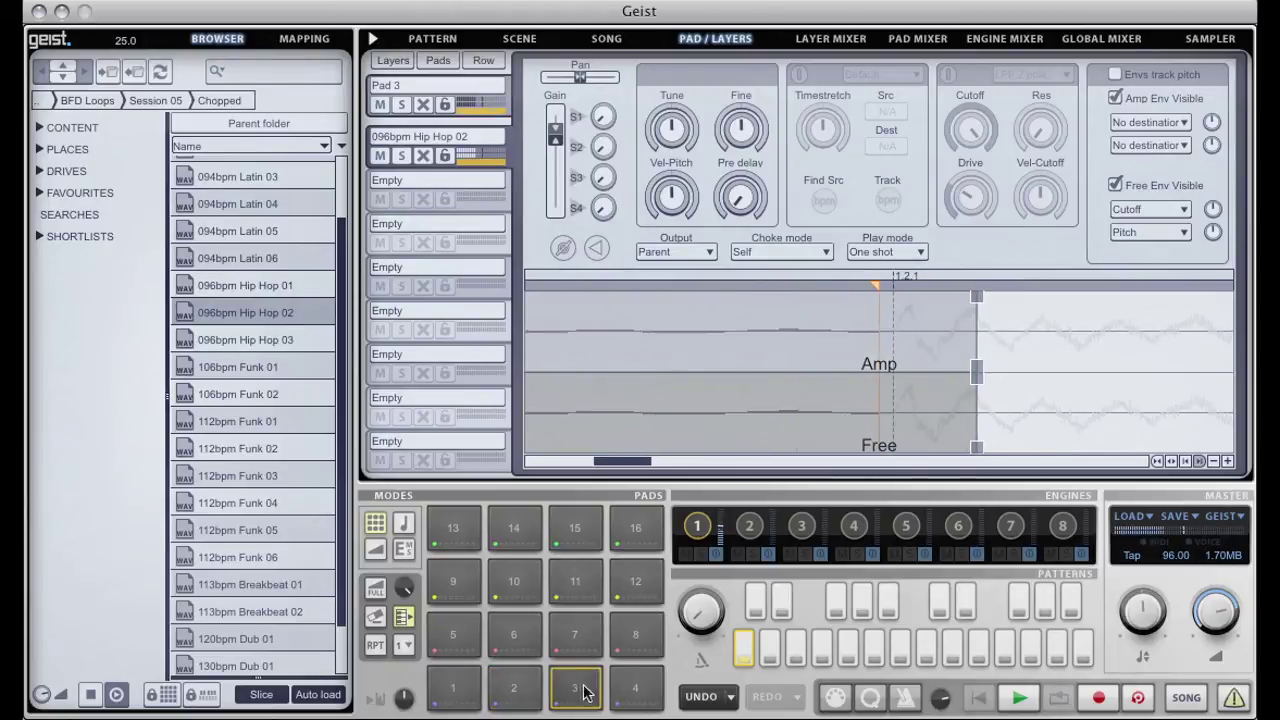
Step through pads 4 to 7, moving the starts of pads 6 and 7 slightly earlier.
click(630, 695)
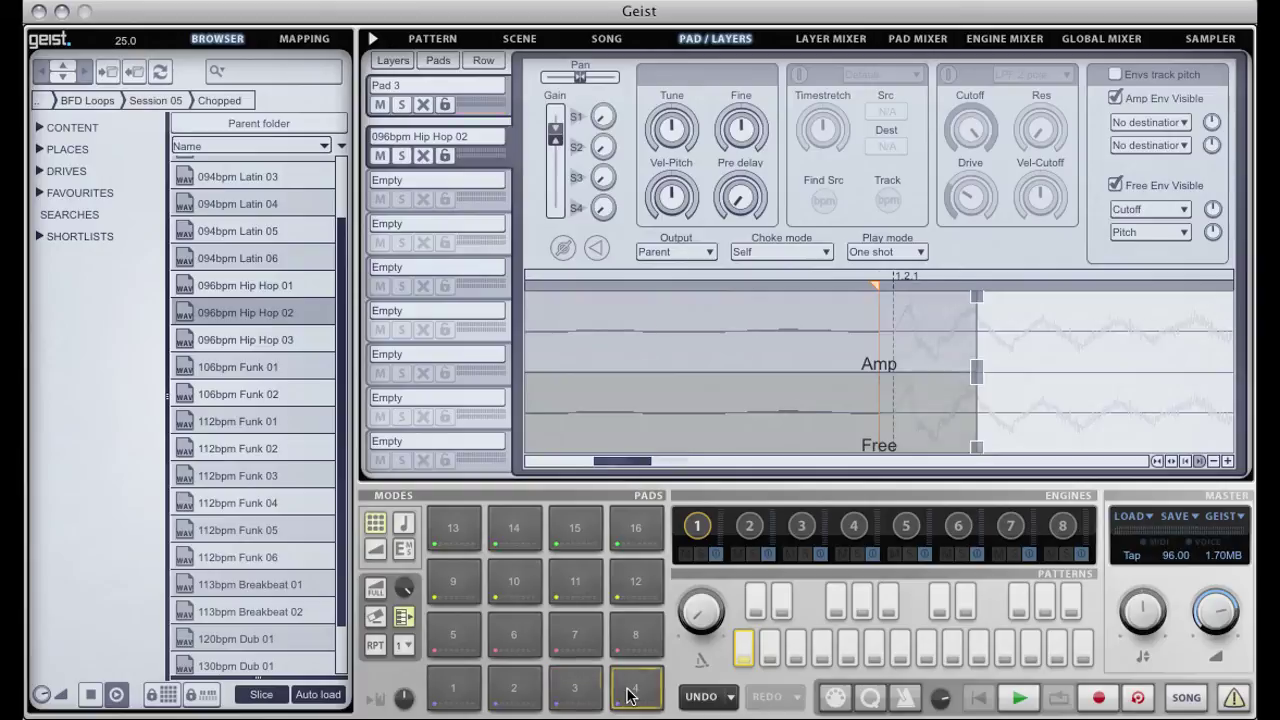
click(455, 636)
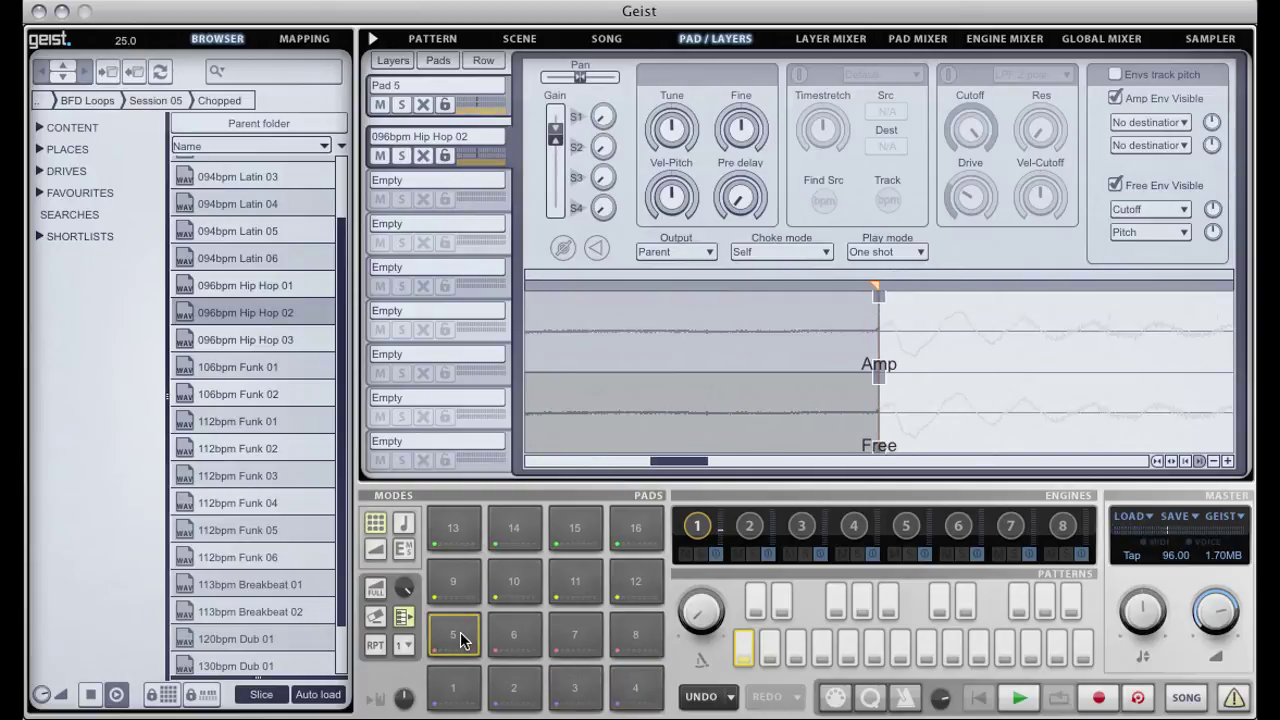
click(518, 640)
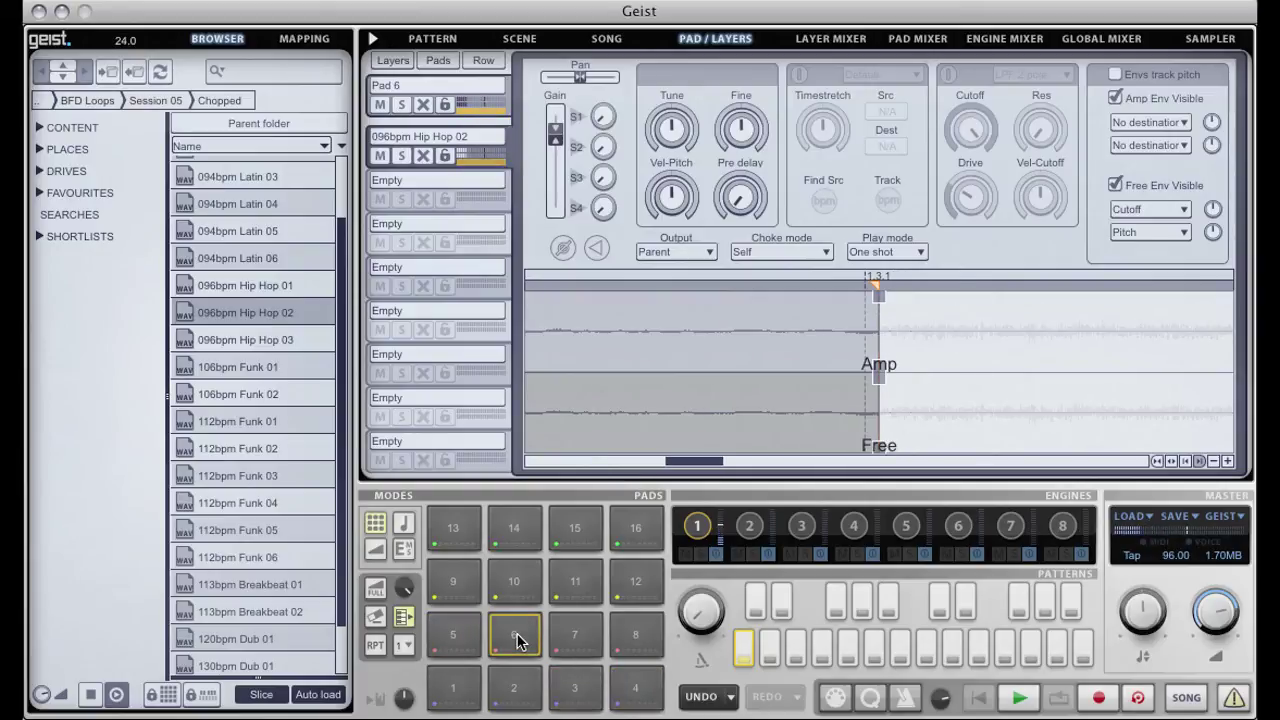
drag(877, 279, 845, 296)
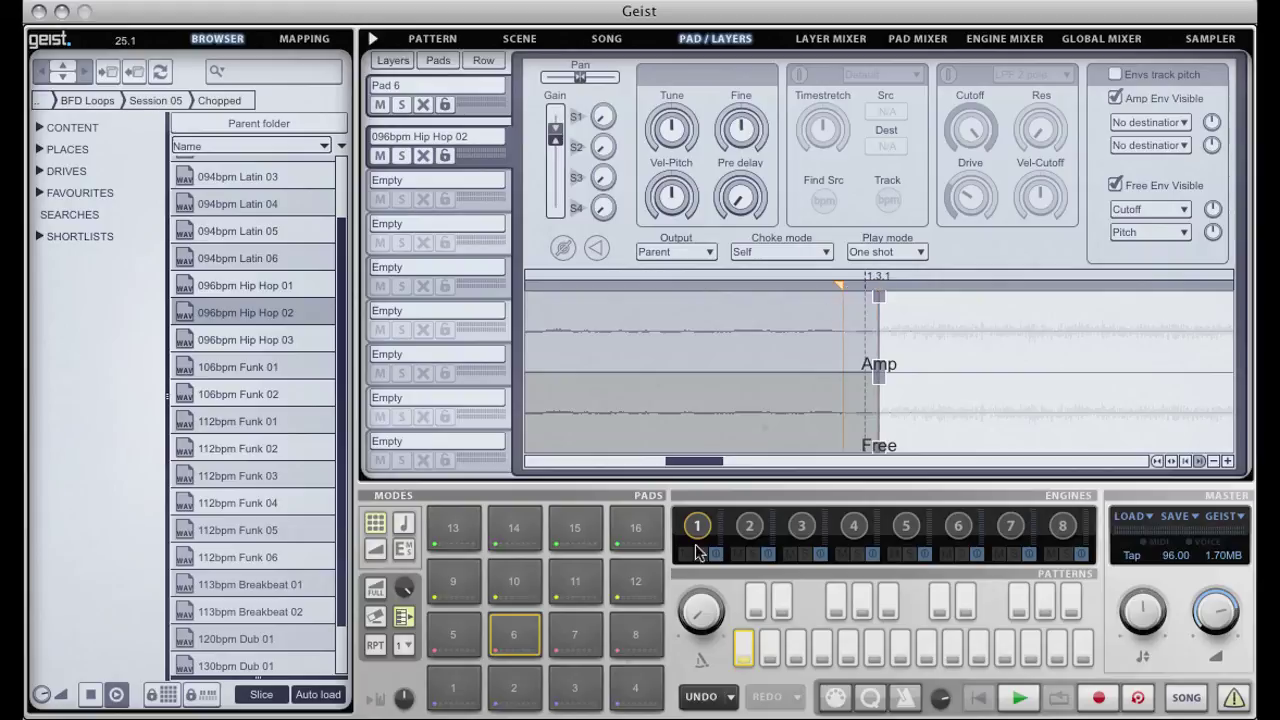
click(584, 636)
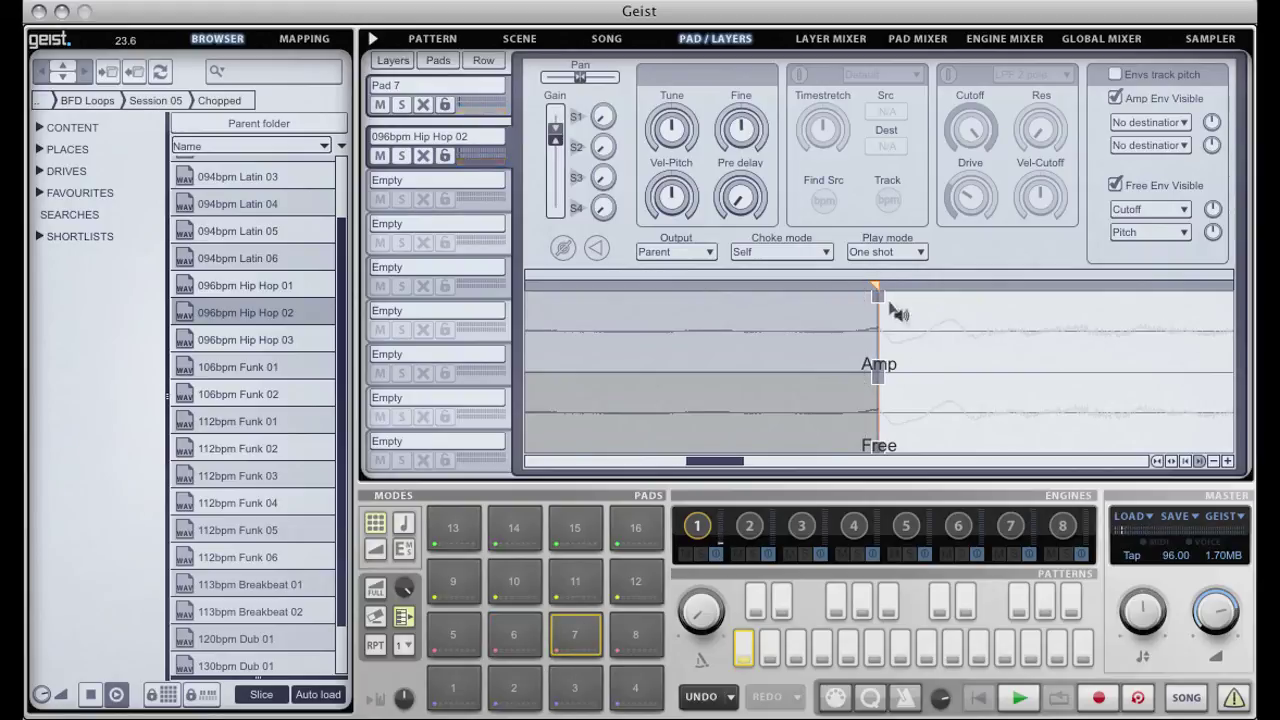
drag(875, 284, 854, 291)
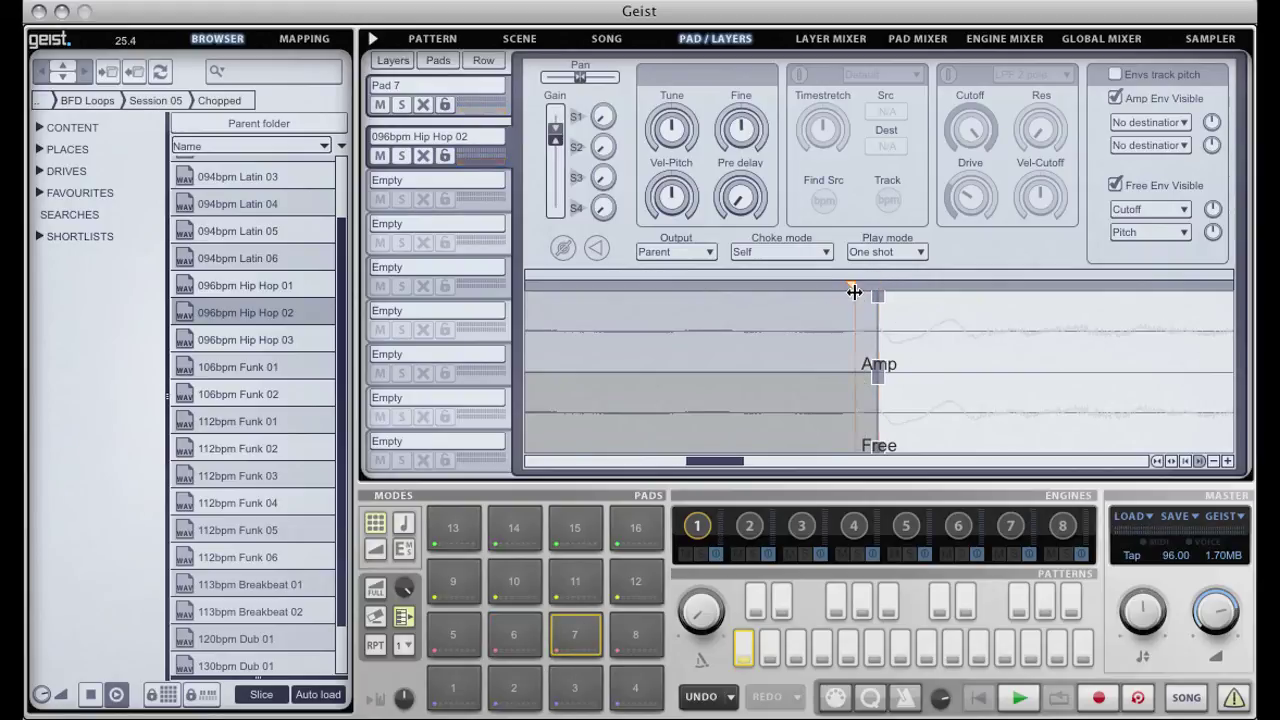
click(590, 640)
Move the slice starts of pads 8, 10 and 11 earlier, auditioning pads 8 and 10.
click(630, 638)
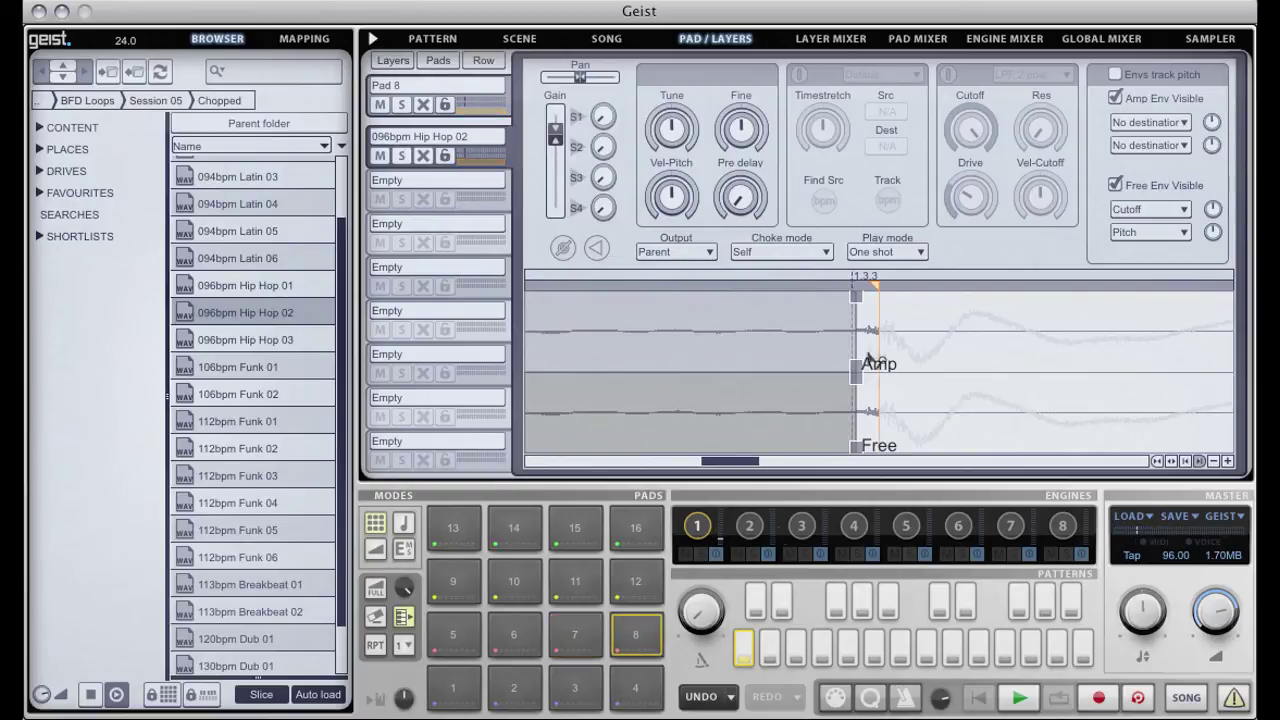
drag(873, 285, 819, 289)
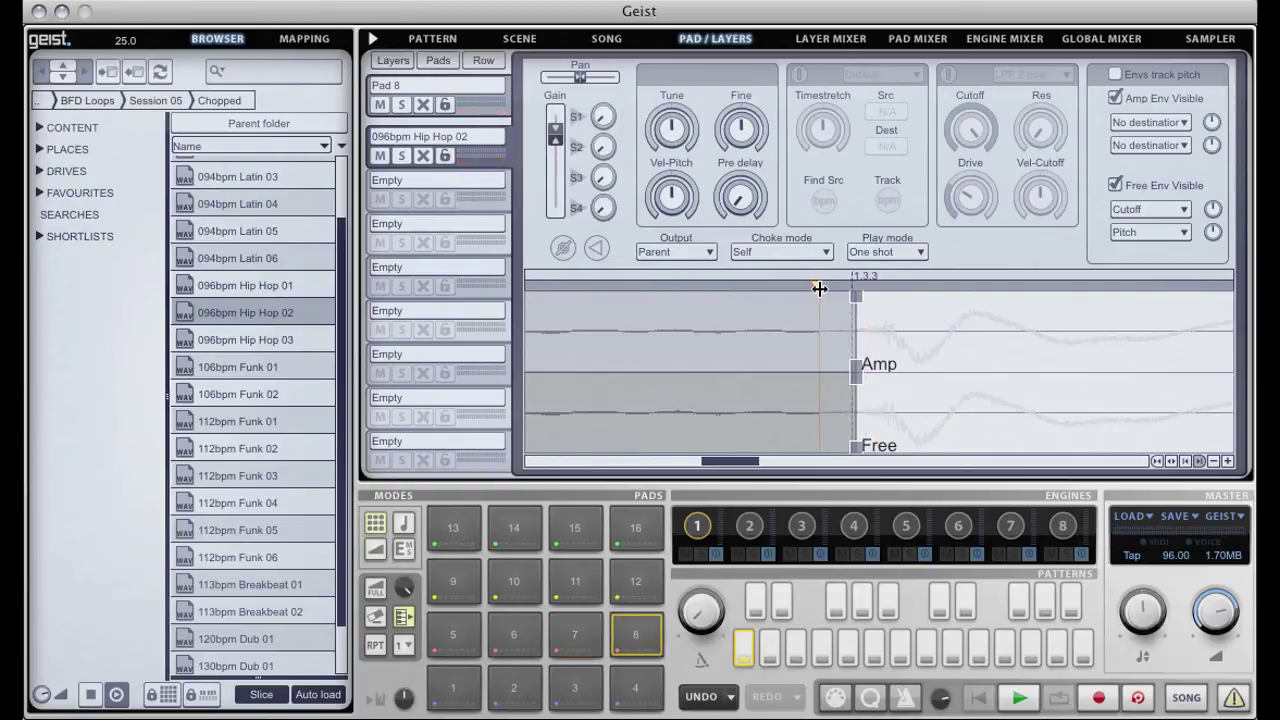
click(634, 634)
click(460, 586)
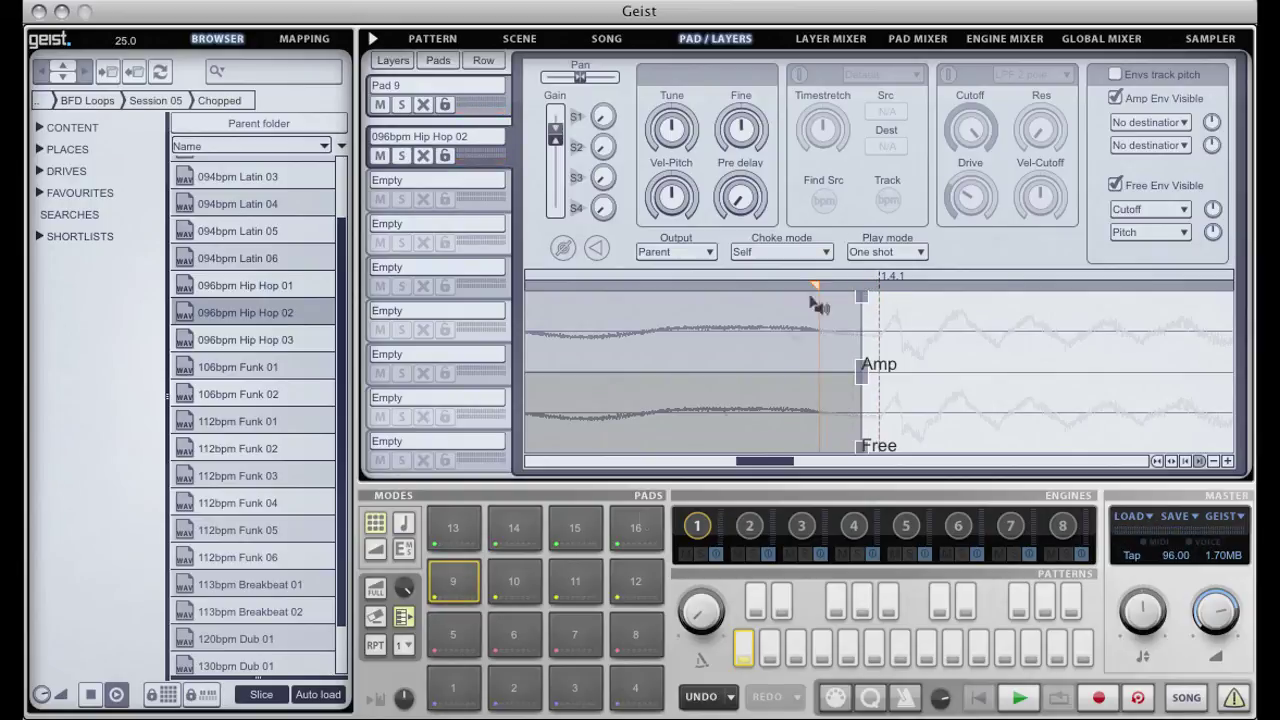
click(514, 585)
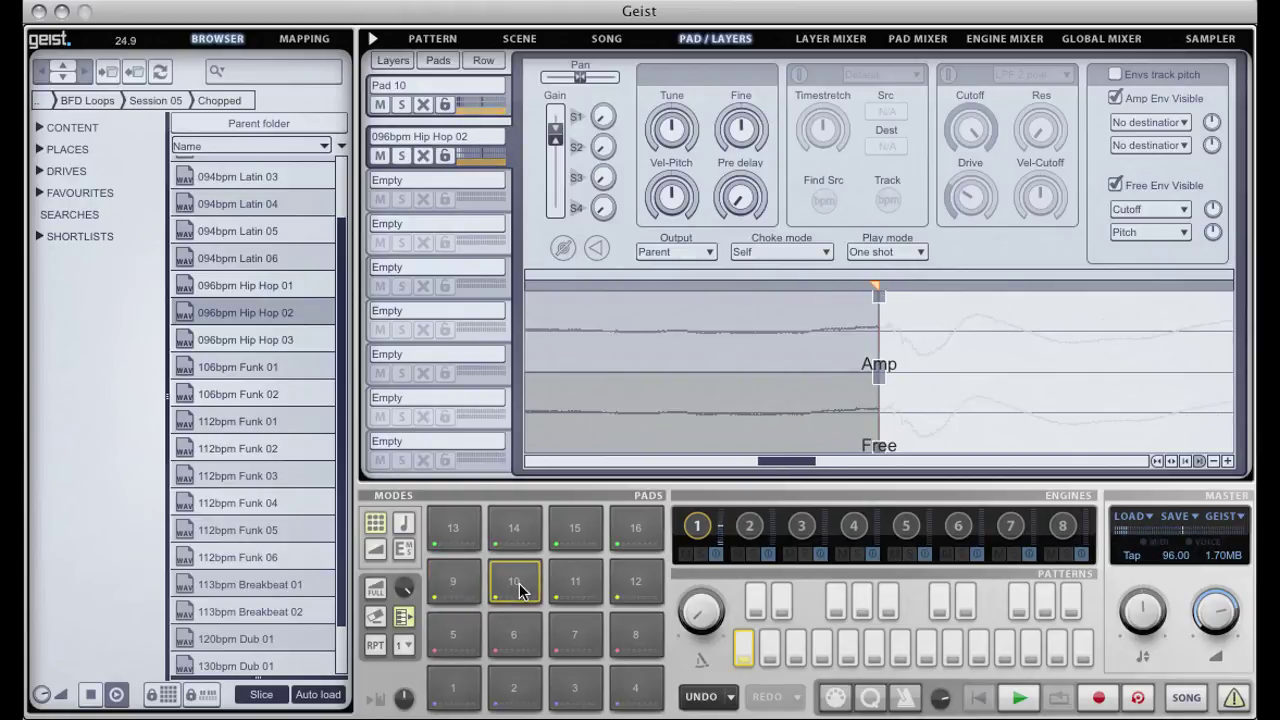
click(814, 303)
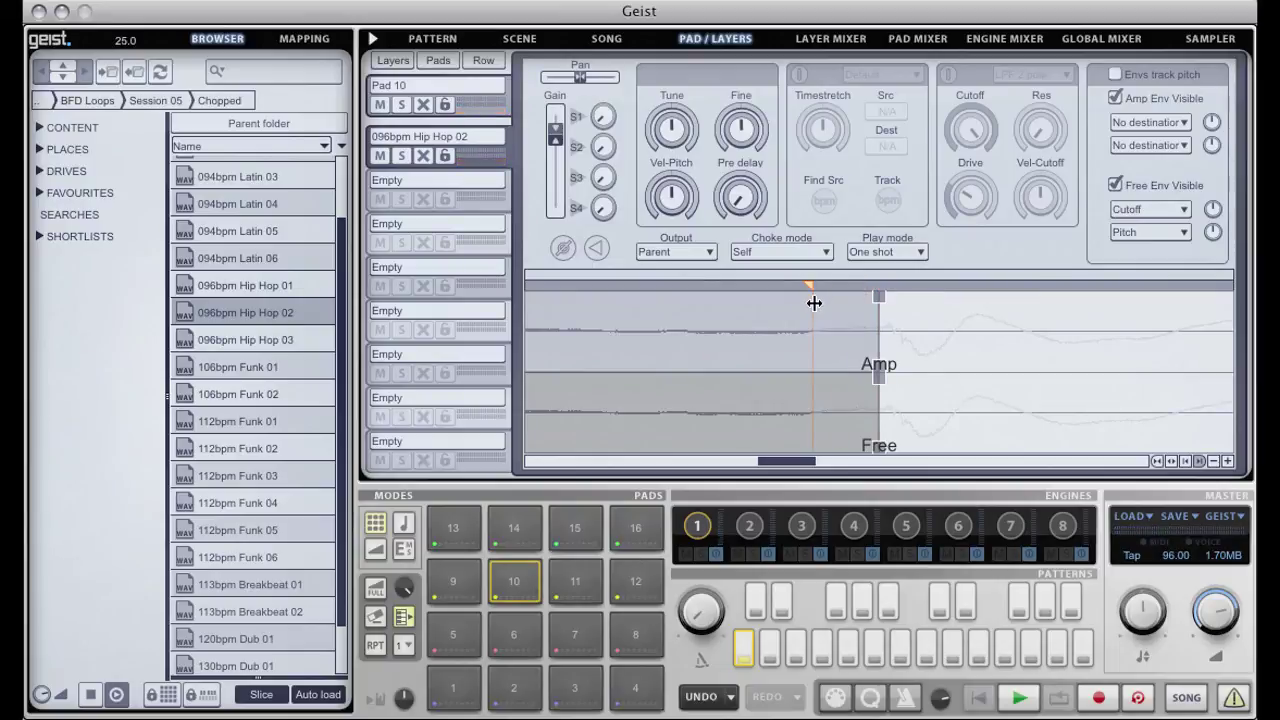
click(514, 583)
click(578, 583)
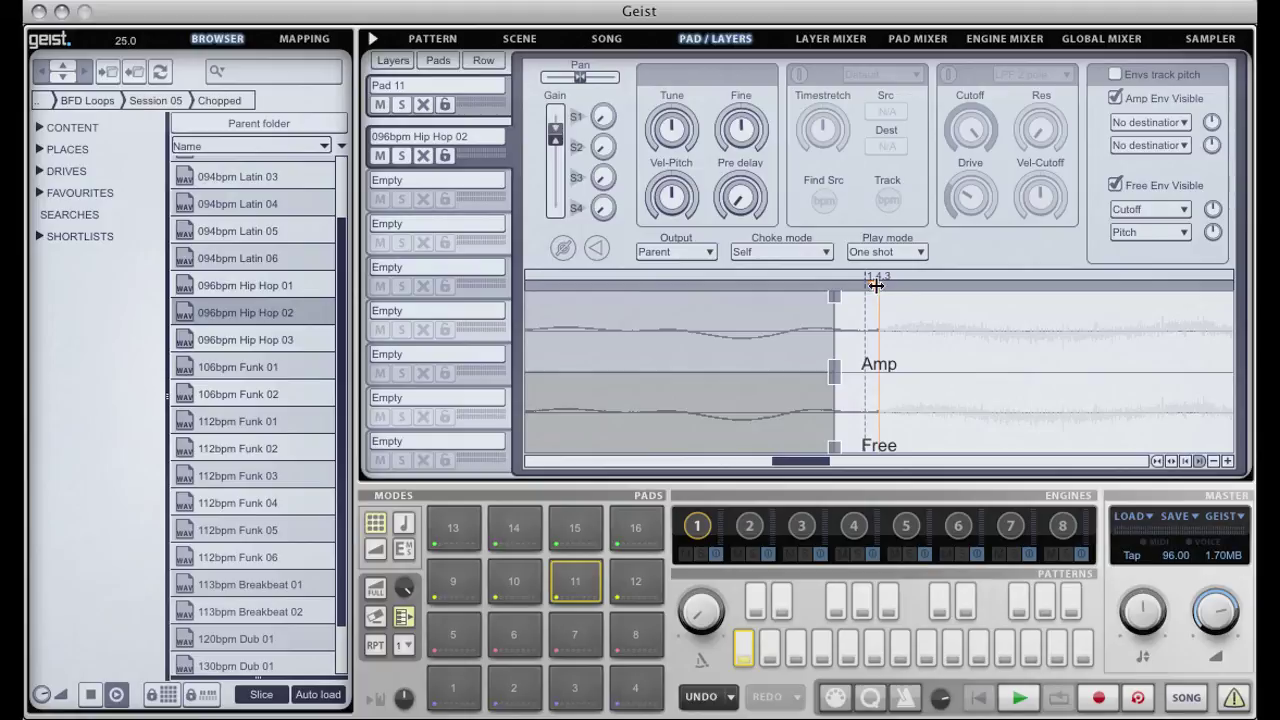
drag(876, 286, 855, 286)
Move the slice starts of pads 12, 13 and 16 earlier, then audition Pad 16.
click(633, 585)
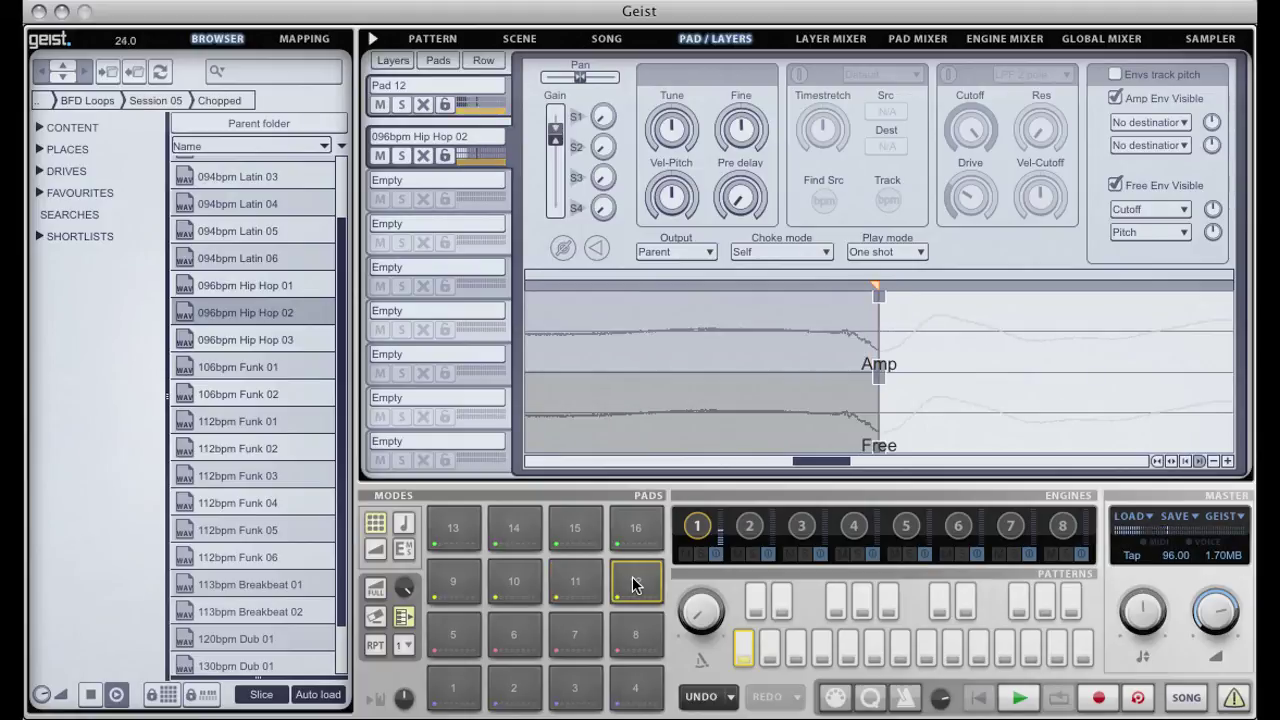
mouse_move(878, 286)
mouse_down()
mouse_move(808, 286)
mouse_move(822, 286)
mouse_up()
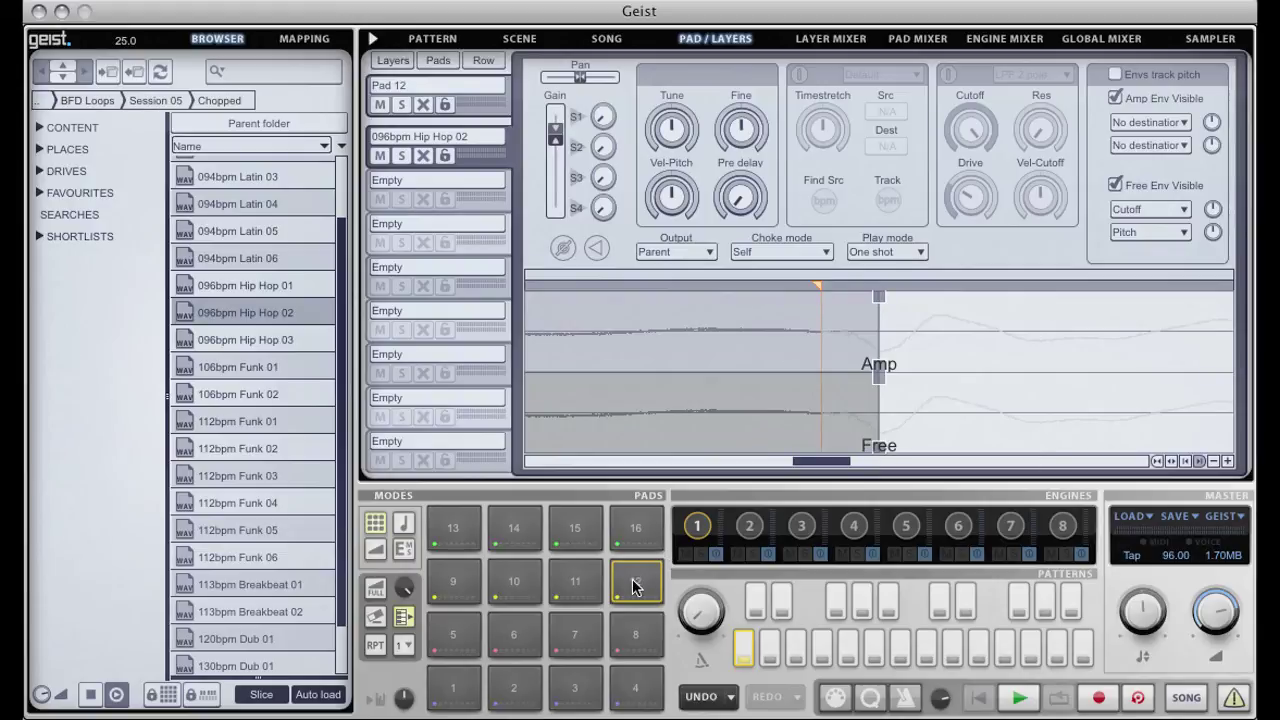
click(470, 531)
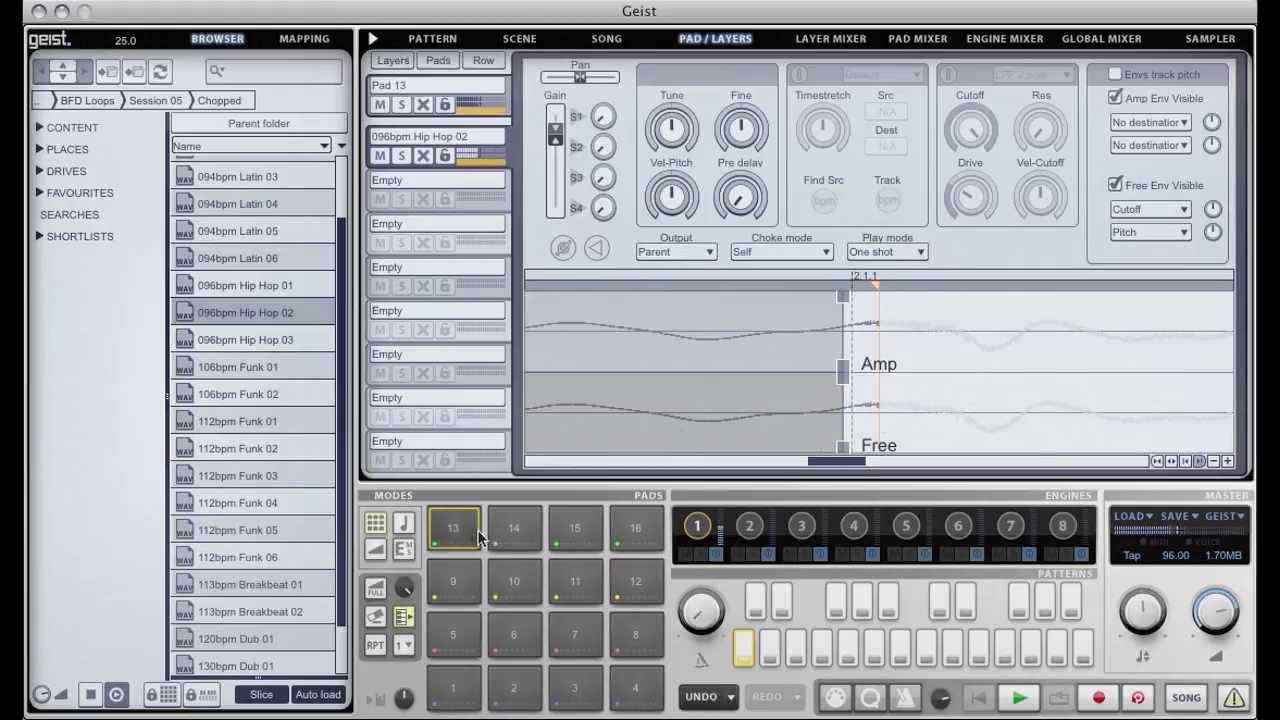
drag(874, 284, 811, 302)
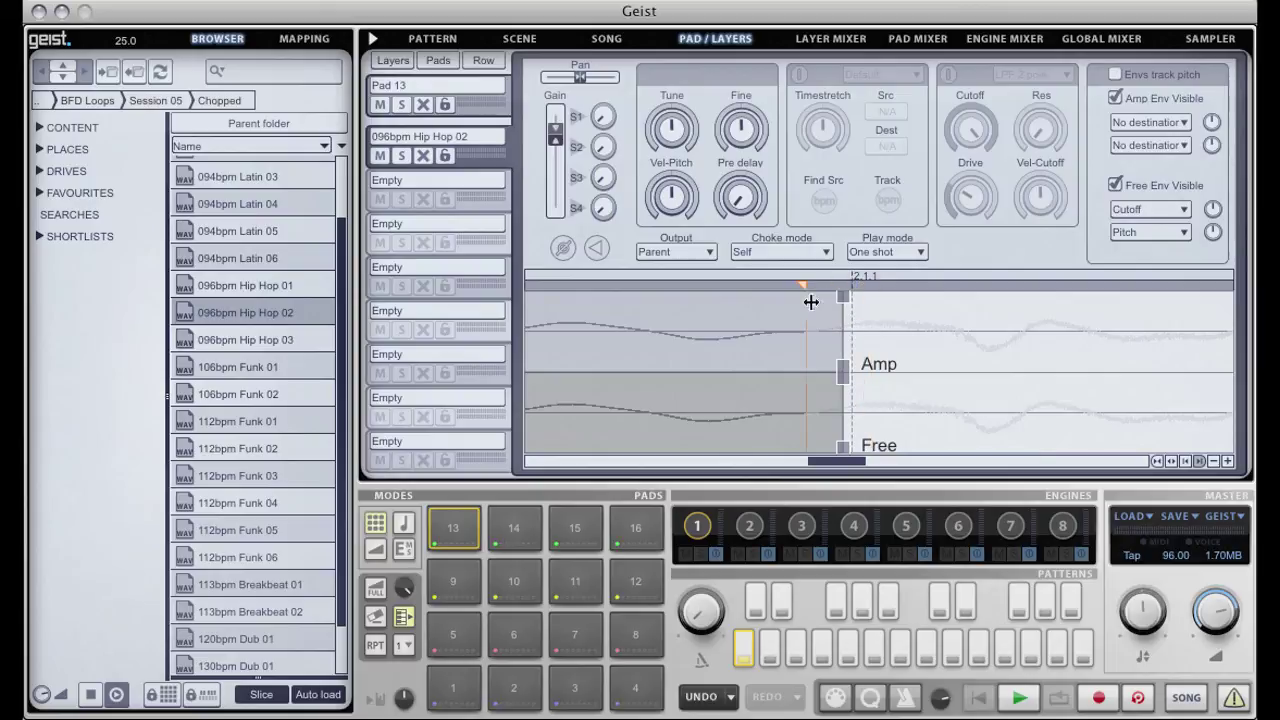
click(511, 522)
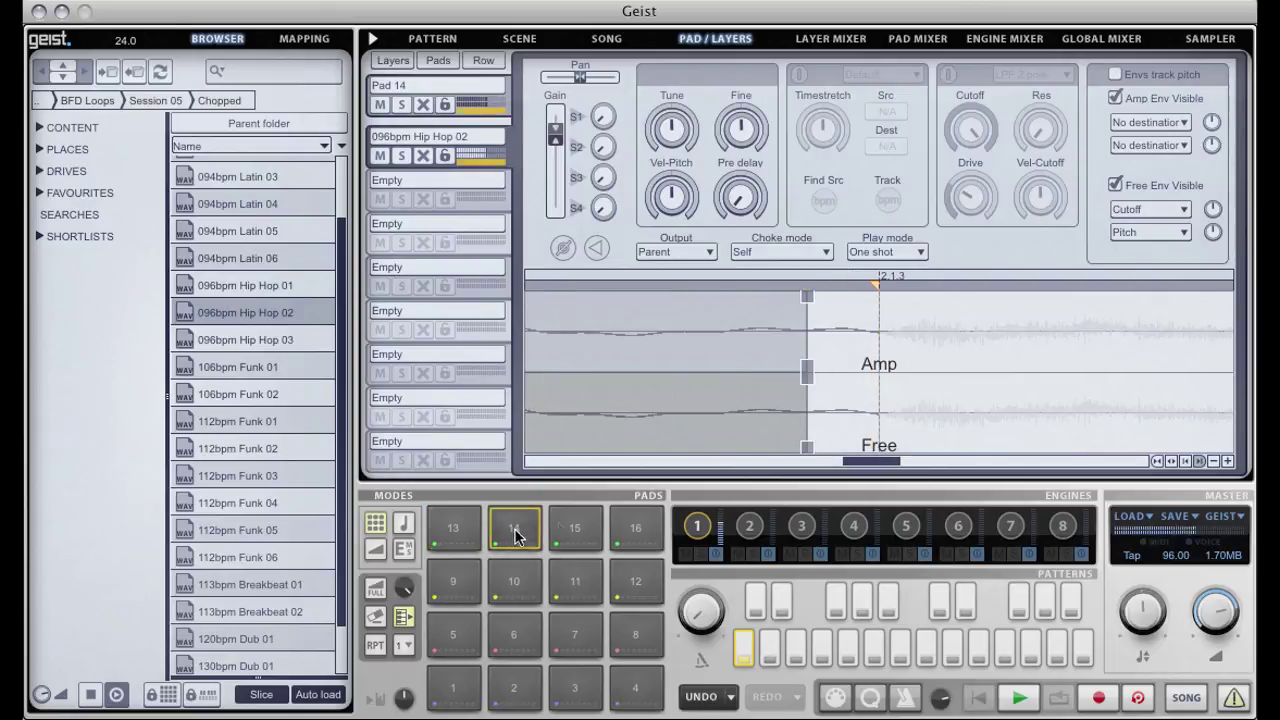
click(570, 535)
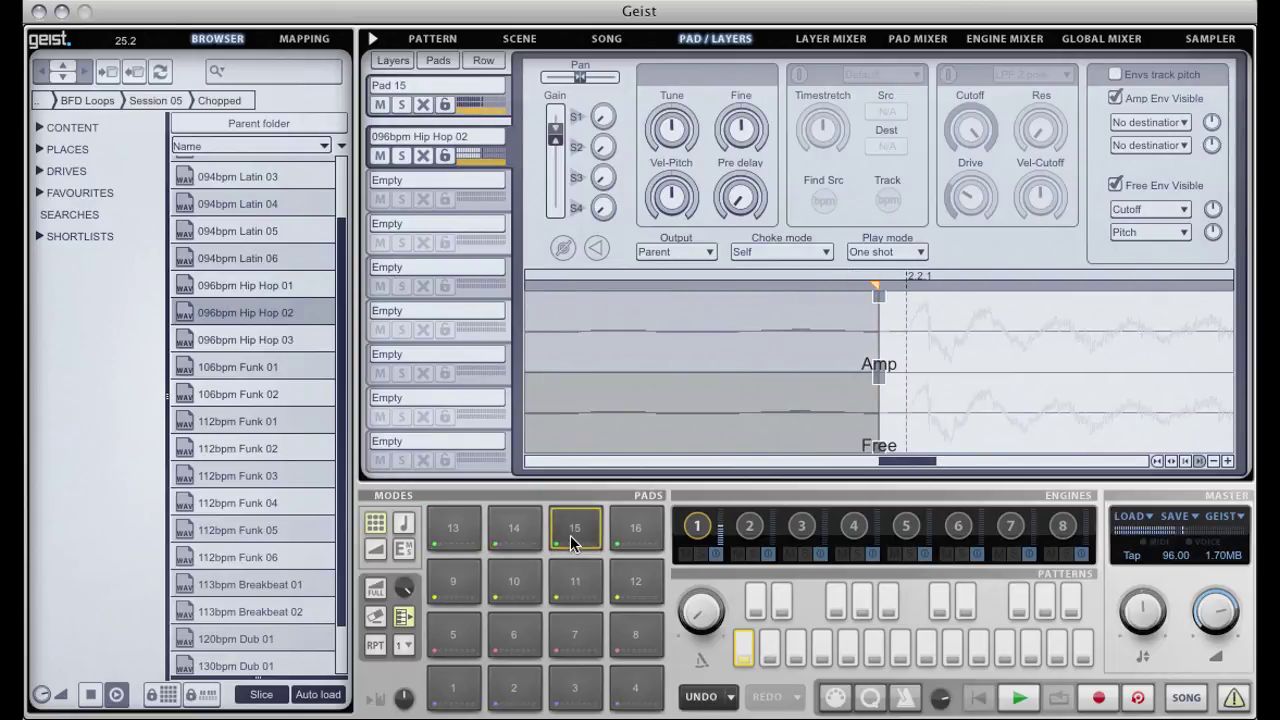
click(642, 535)
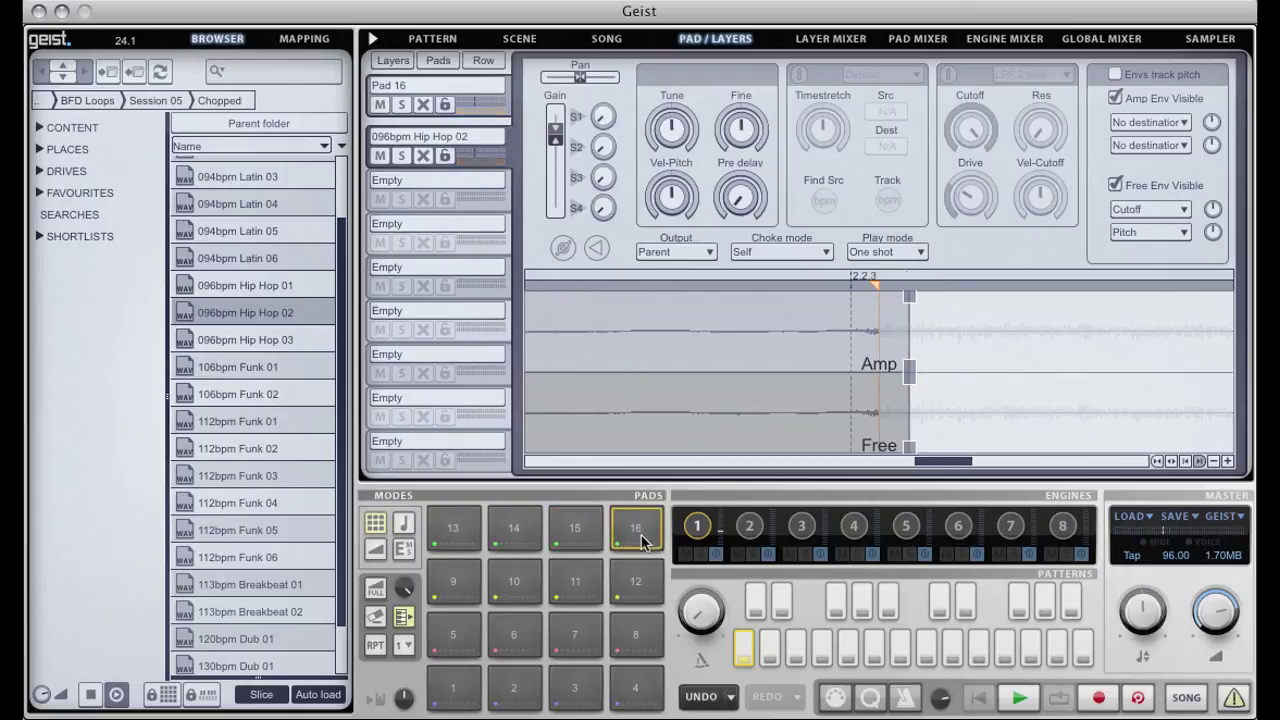
drag(877, 287, 786, 288)
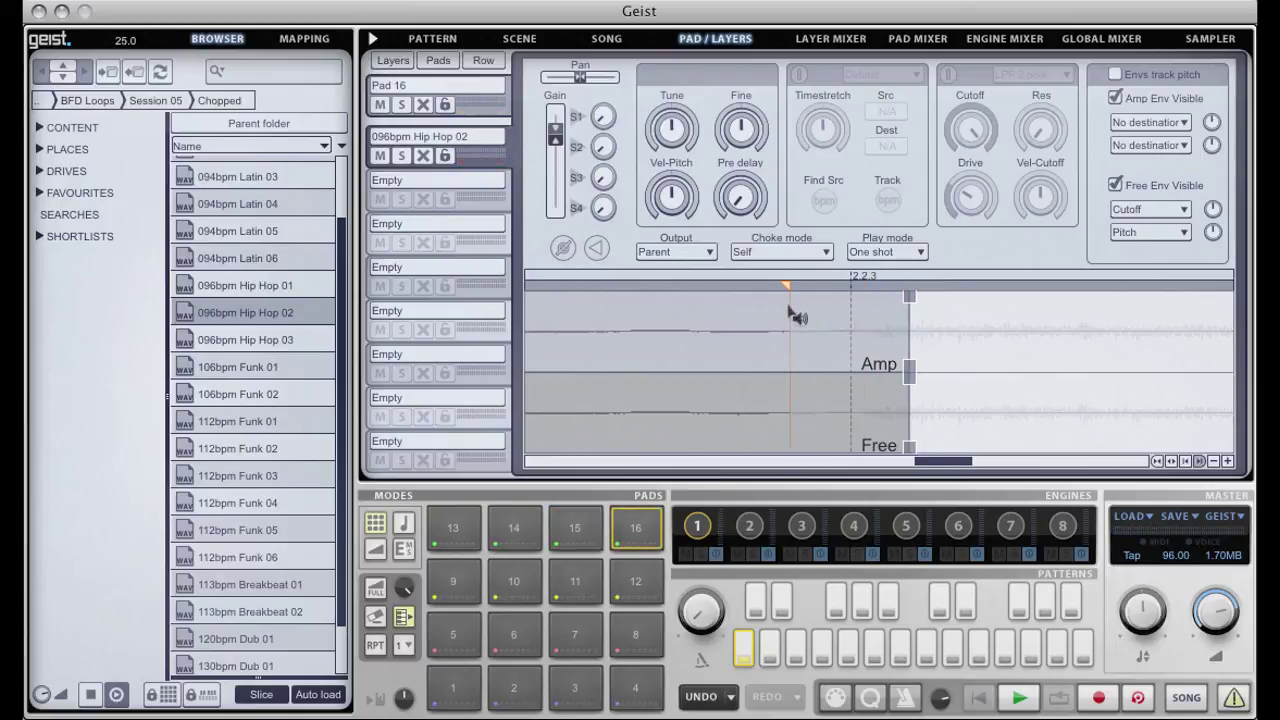
click(640, 541)
click(450, 38)
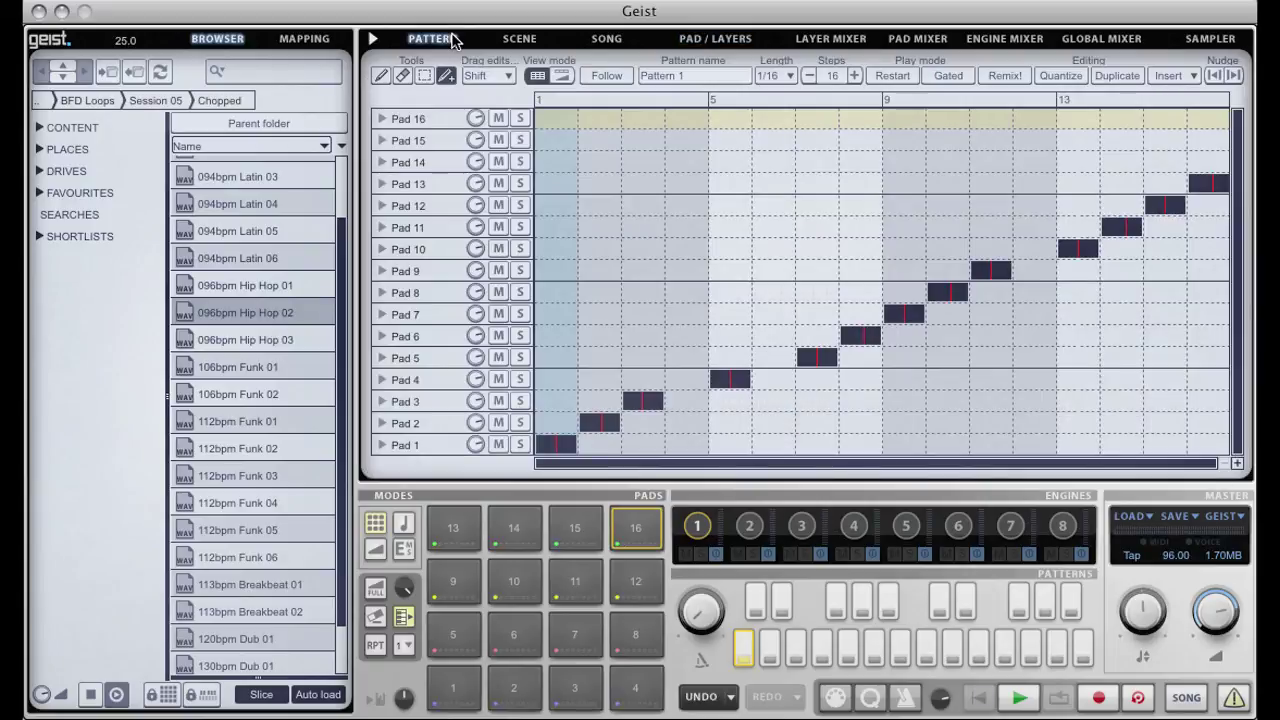